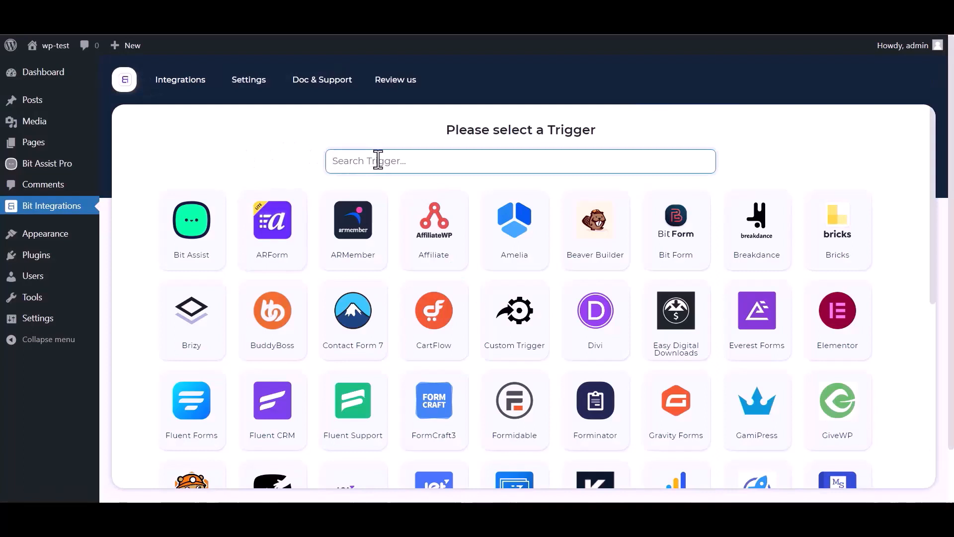
# Select Bit Assist as the integration trigger, copy its webhook URL and start fetching the response
pyautogui.write('bit')
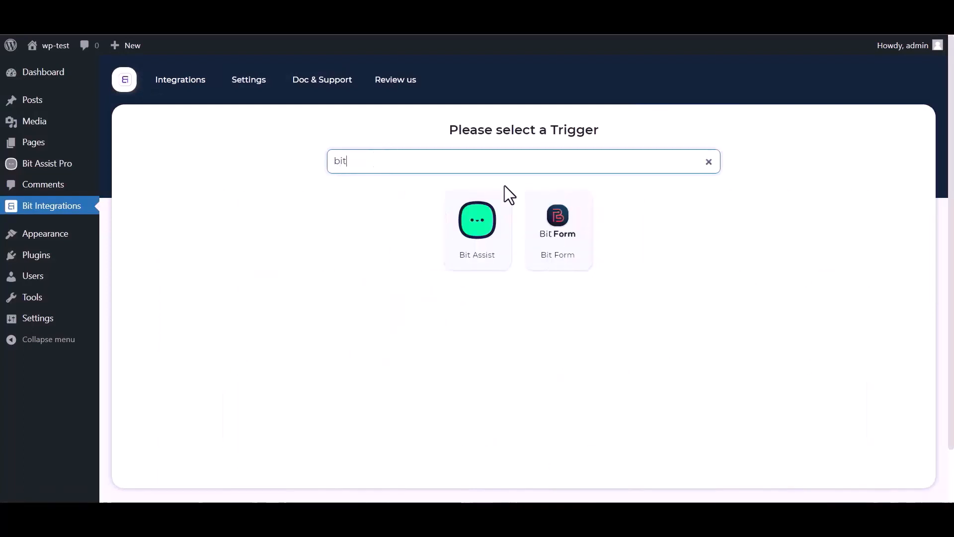
pyautogui.click(462, 245)
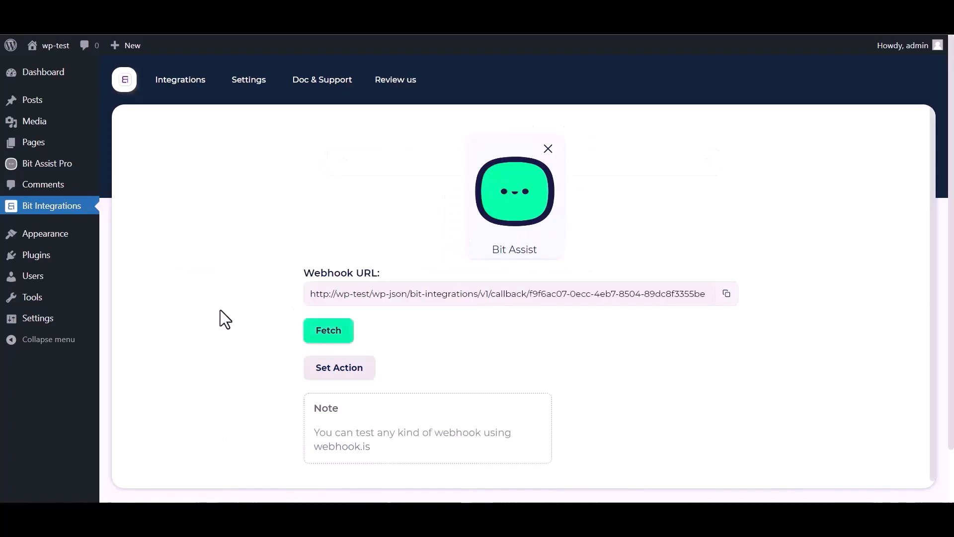
pyautogui.click(725, 295)
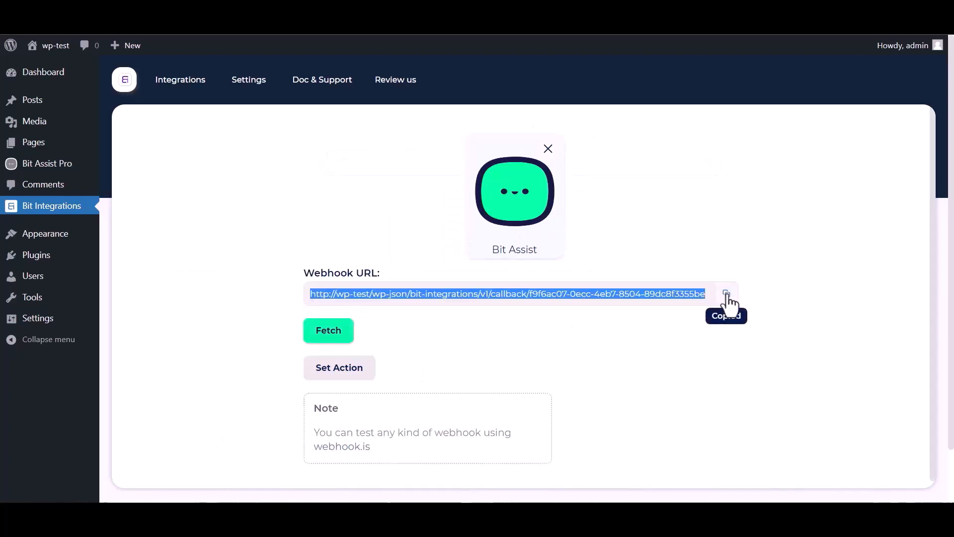
pyautogui.click(329, 342)
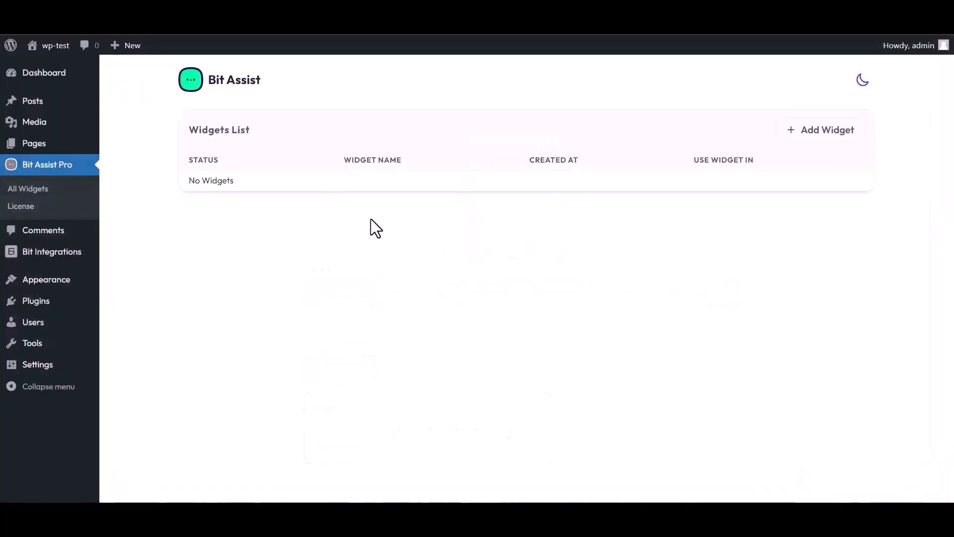
# Create a new Bit Assist widget named "Bit Integrations"
pyautogui.click(823, 132)
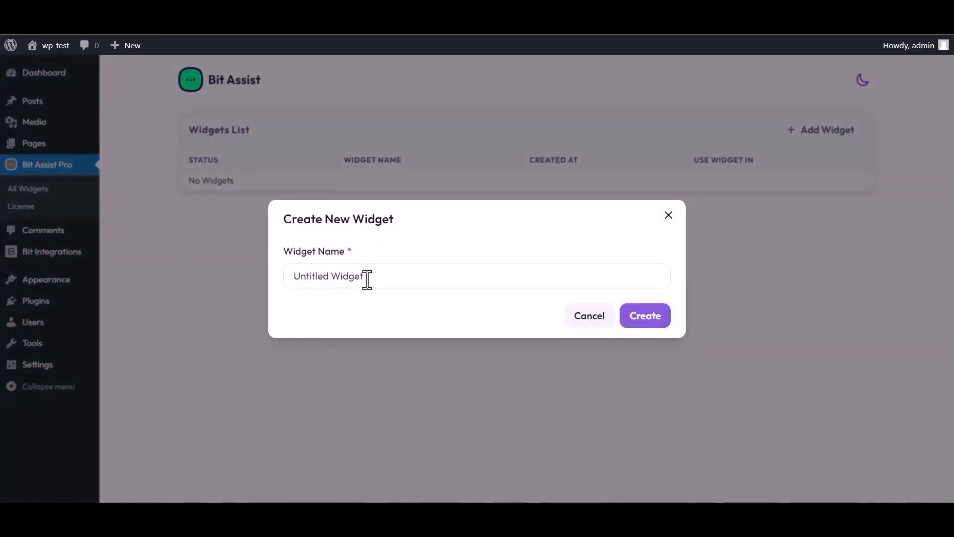
pyautogui.tripleClick(370, 276)
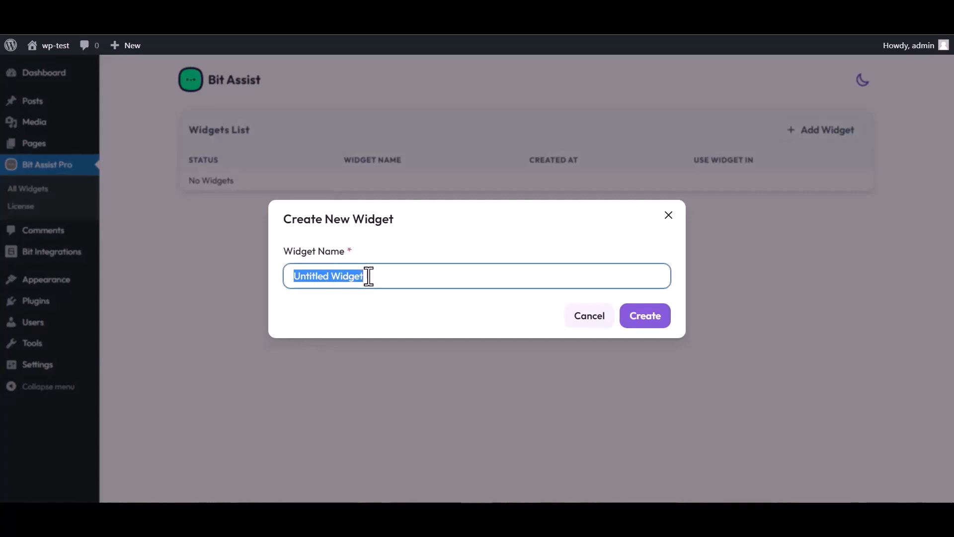
pyautogui.write('Bit ')
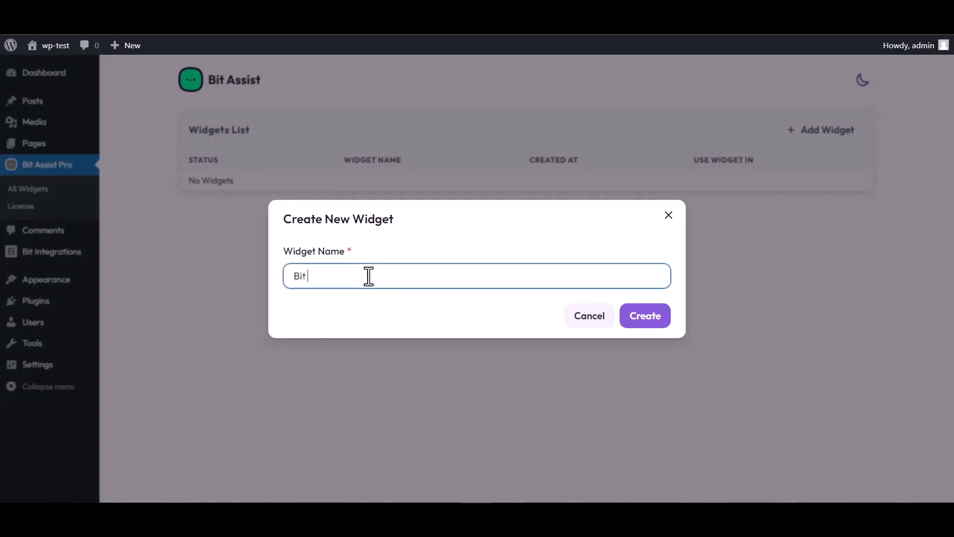
pyautogui.write('Integrations')
pyautogui.click(653, 323)
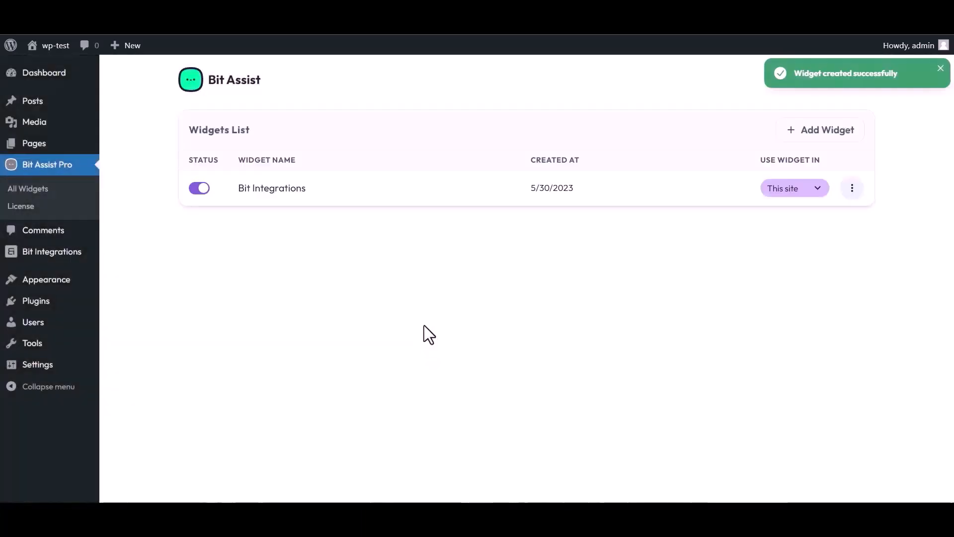
# Edit the Bit Integrations widget and start a new Custom Form channel titled "Bit Integrations"
pyautogui.click(852, 191)
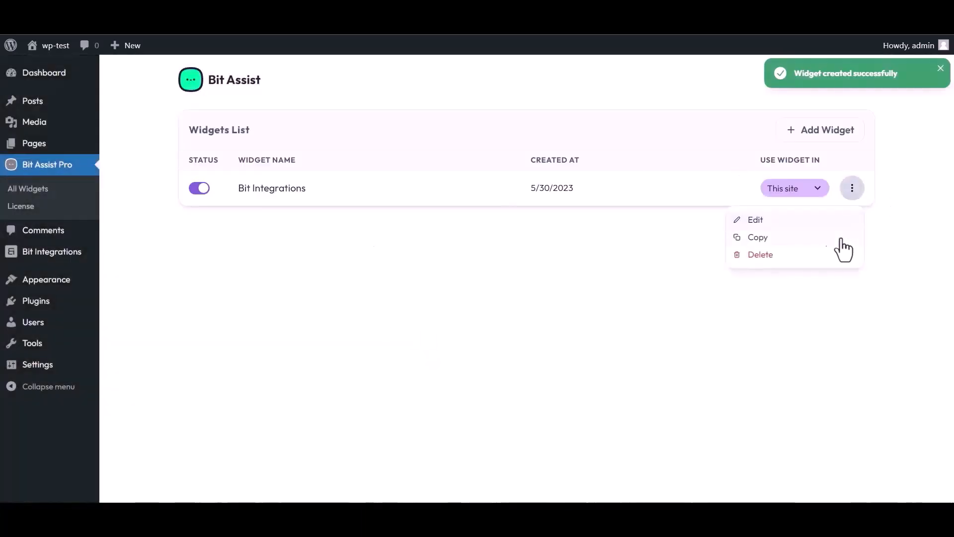
pyautogui.click(754, 220)
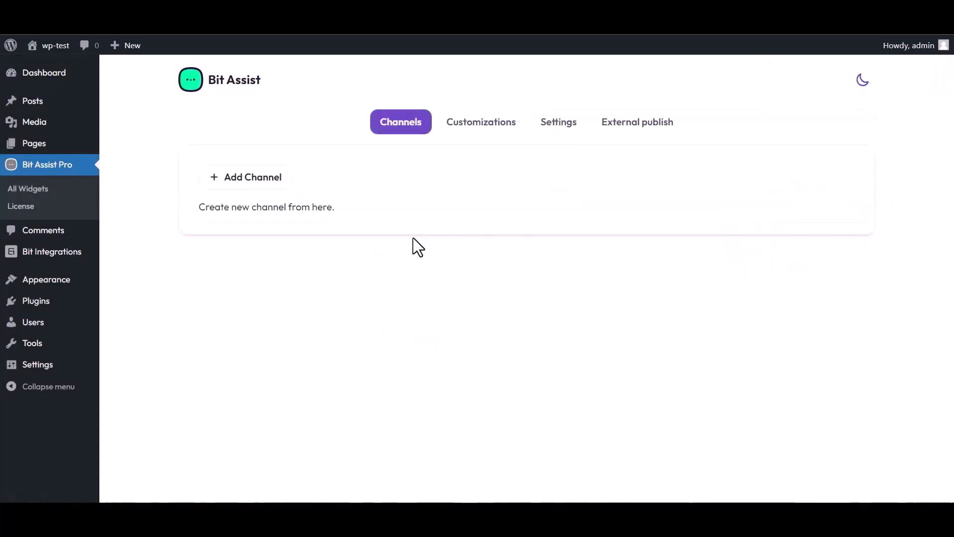
pyautogui.click(256, 187)
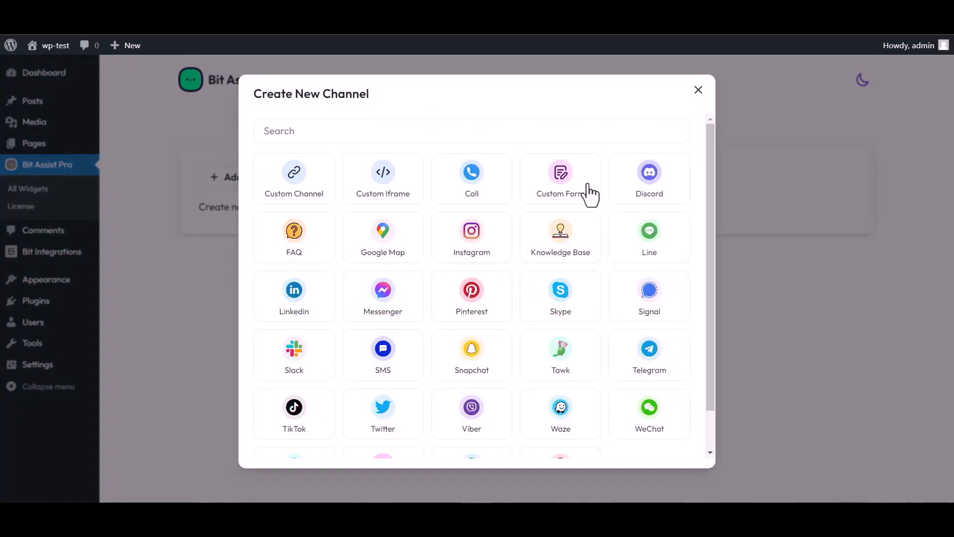
pyautogui.click(562, 191)
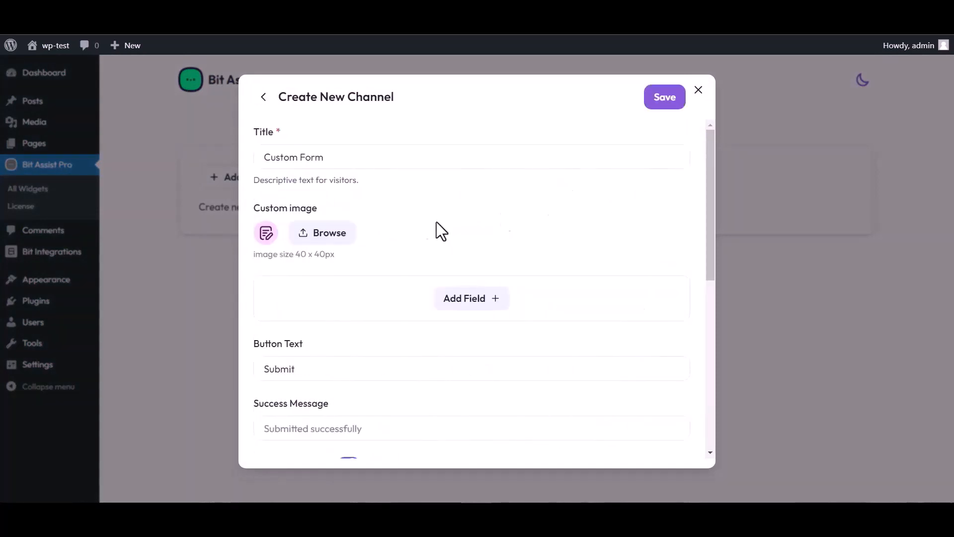
pyautogui.tripleClick(333, 157)
pyautogui.write('Bit')
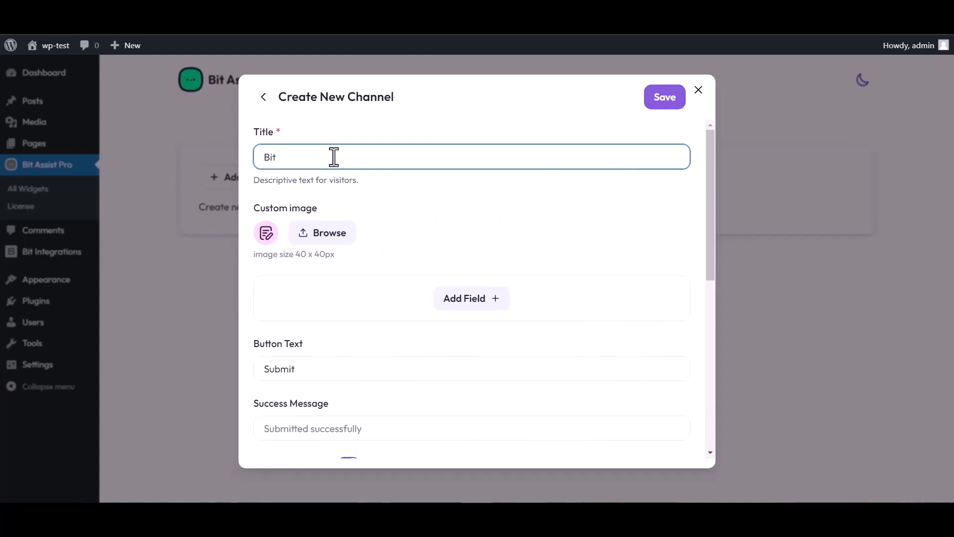
pyautogui.write(' Integrations')
# Add a Text, an Email and a Number field to the custom form
pyautogui.click(474, 300)
pyautogui.click(410, 334)
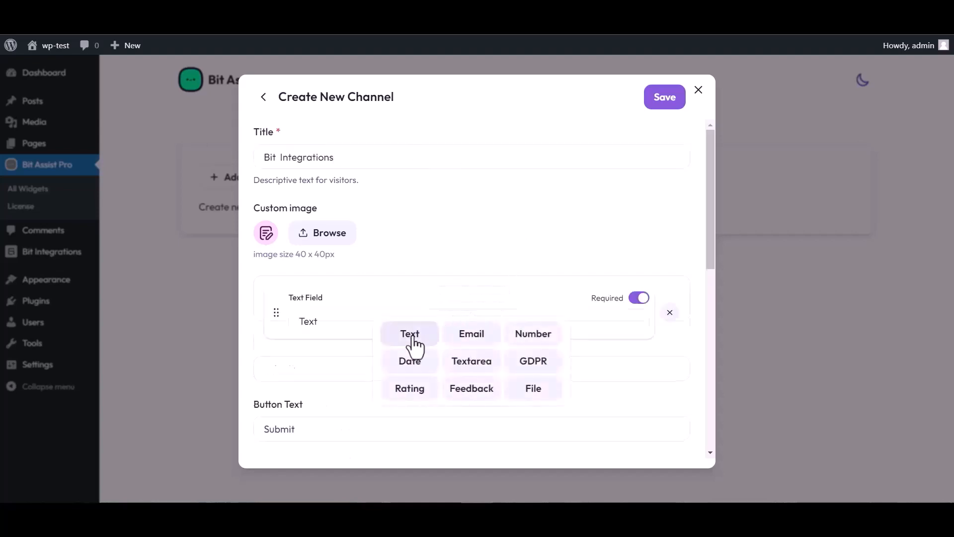
pyautogui.click(472, 358)
pyautogui.click(471, 395)
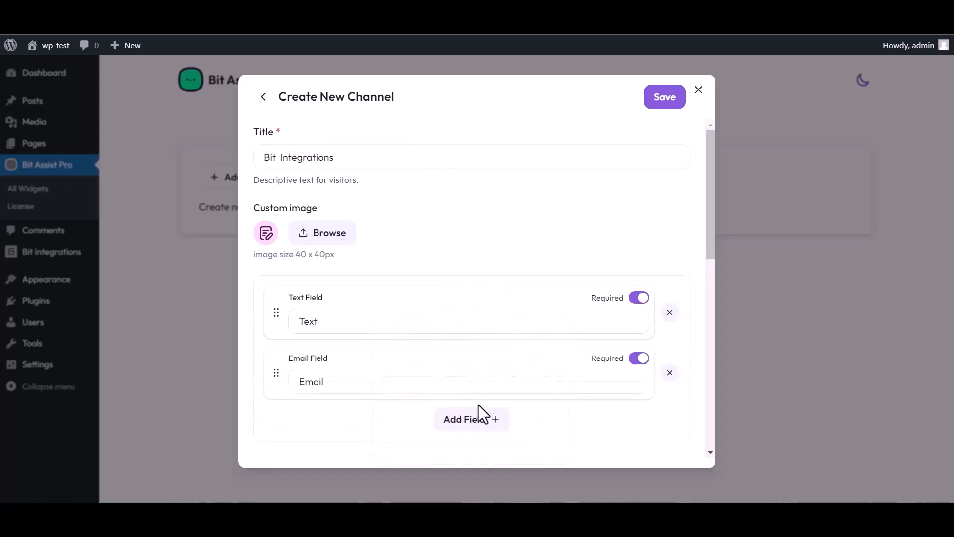
pyautogui.click(482, 418)
pyautogui.click(530, 332)
pyautogui.scroll(-4, 433, 262)
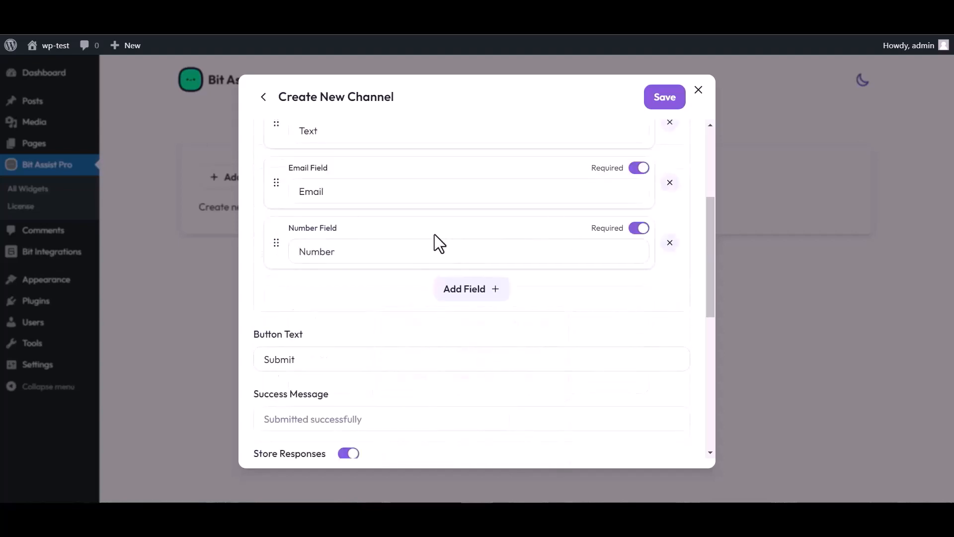
# Rename the custom form's Text field label as "Name"
pyautogui.scroll(4, 350, 266)
pyautogui.click(330, 317)
pyautogui.doubleClick(326, 318)
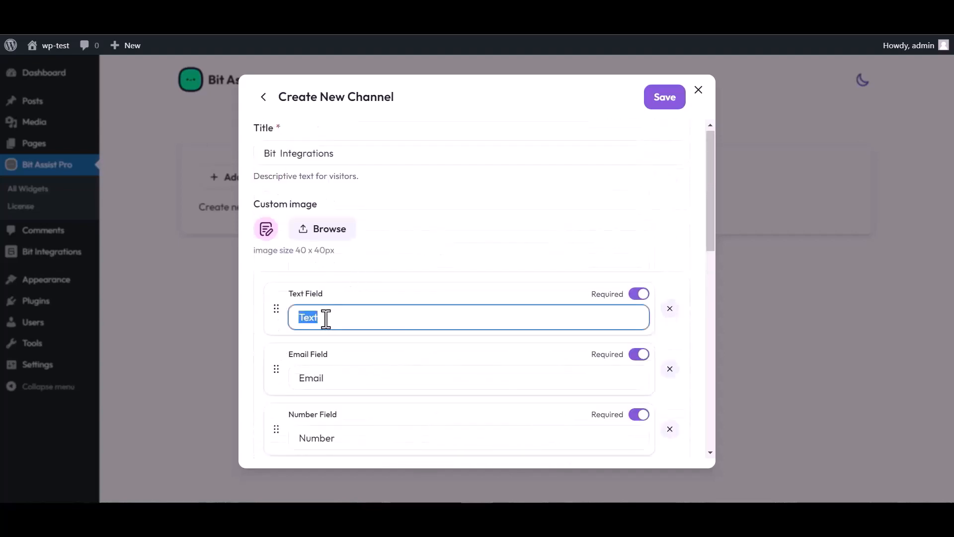
pyautogui.write('Name')
# Paste the copied Bit Integrations callback address as the channel's webhook URL and save the channel
pyautogui.scroll(-4, 517, 271)
pyautogui.scroll(-1, 367, 413)
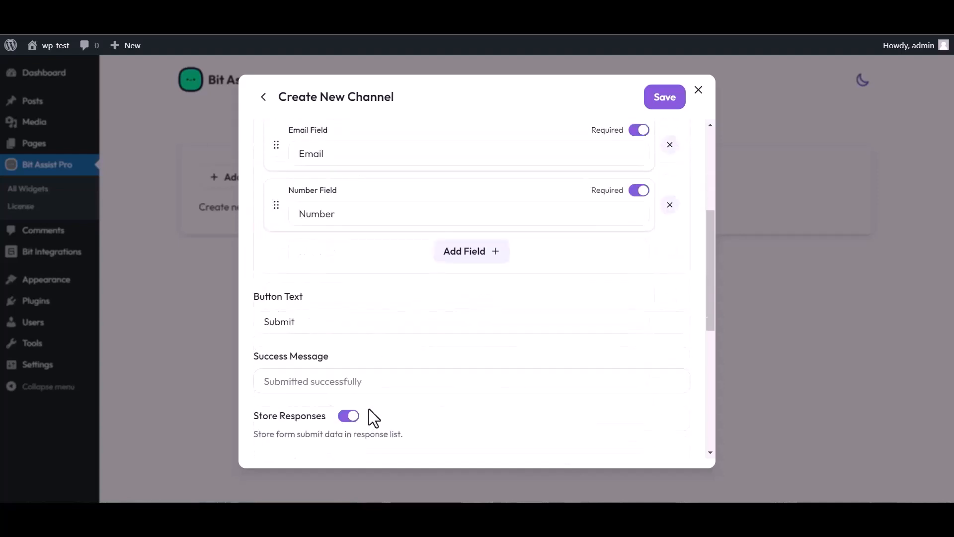
pyautogui.scroll(-3, 374, 418)
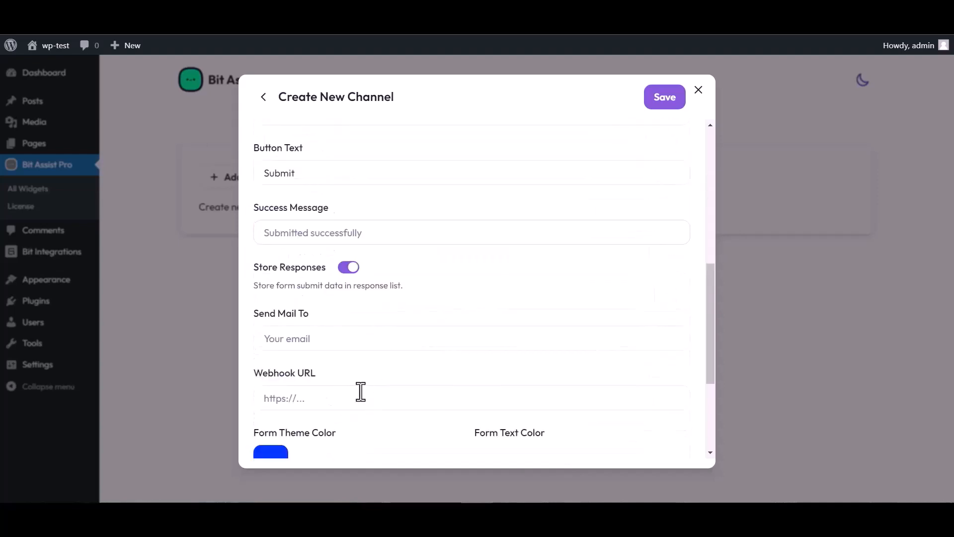
pyautogui.click(301, 399)
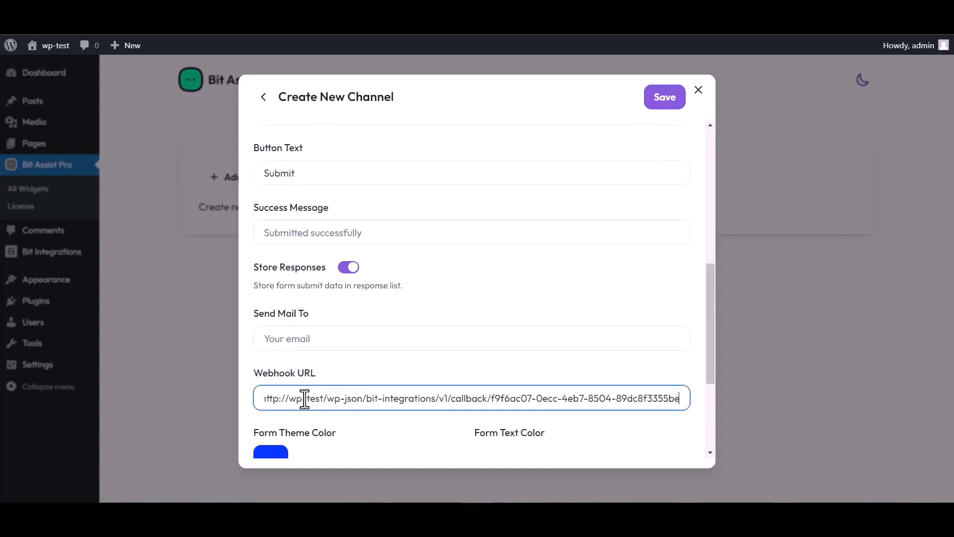
pyautogui.click(660, 102)
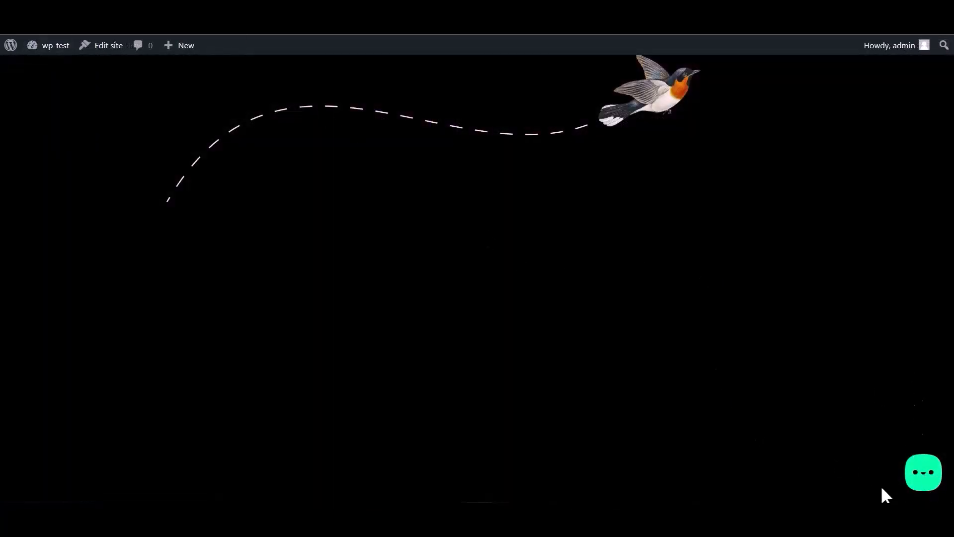
# Open the Bit Integrations form in the site's widget and enter "Name" and "Email" in the matching fields
pyautogui.click(921, 481)
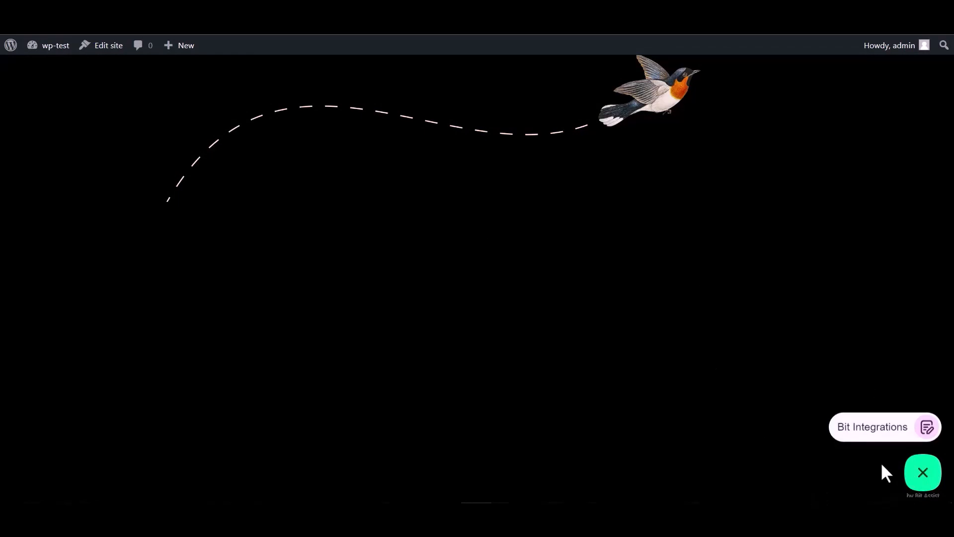
pyautogui.click(863, 432)
pyautogui.click(800, 318)
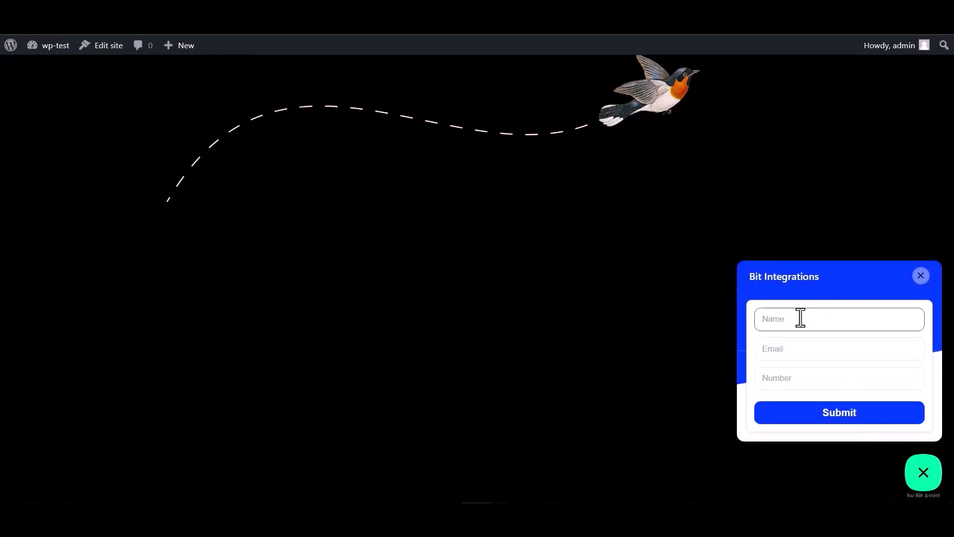
pyautogui.click(794, 381)
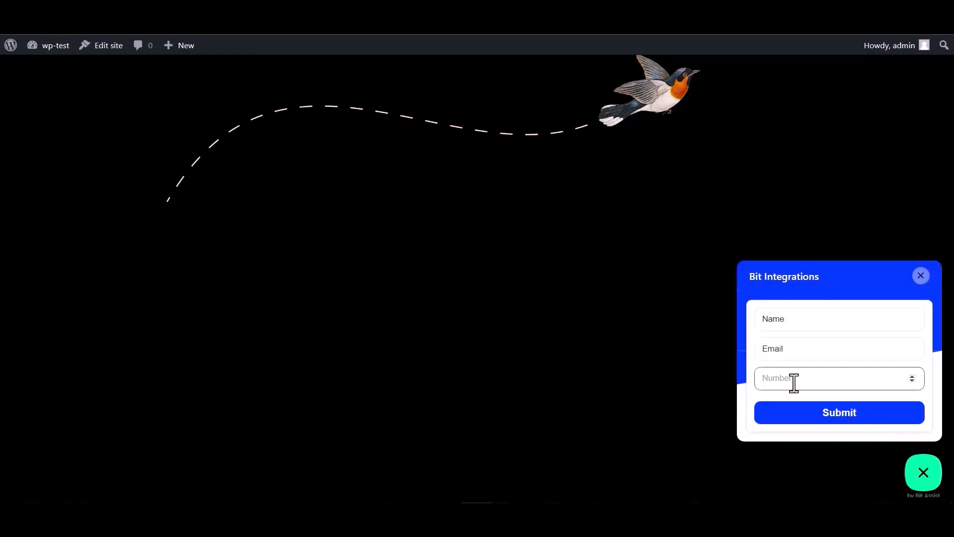
# Complete the form's Email entry so that it is a full email address
pyautogui.doubleClick(795, 320)
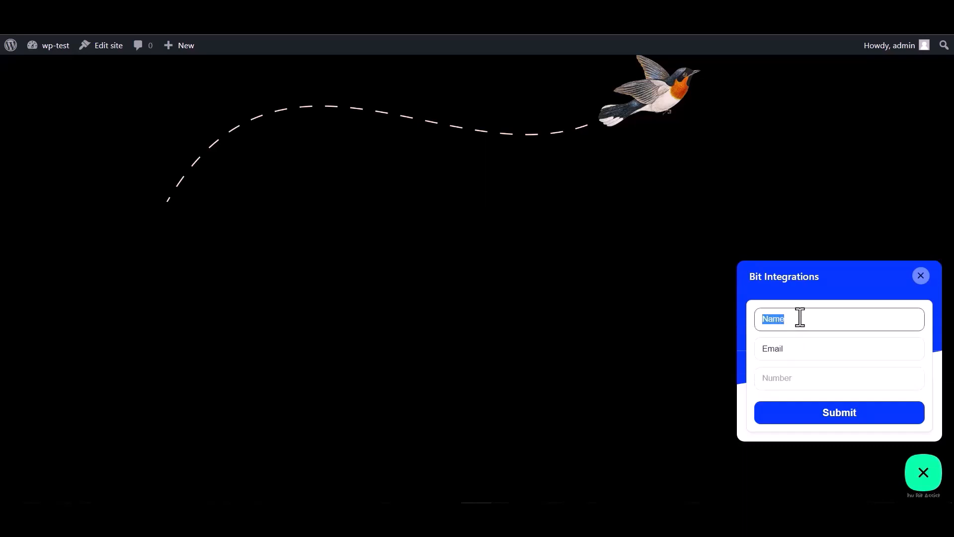
pyautogui.click(795, 350)
pyautogui.doubleClick(794, 351)
pyautogui.click(793, 349)
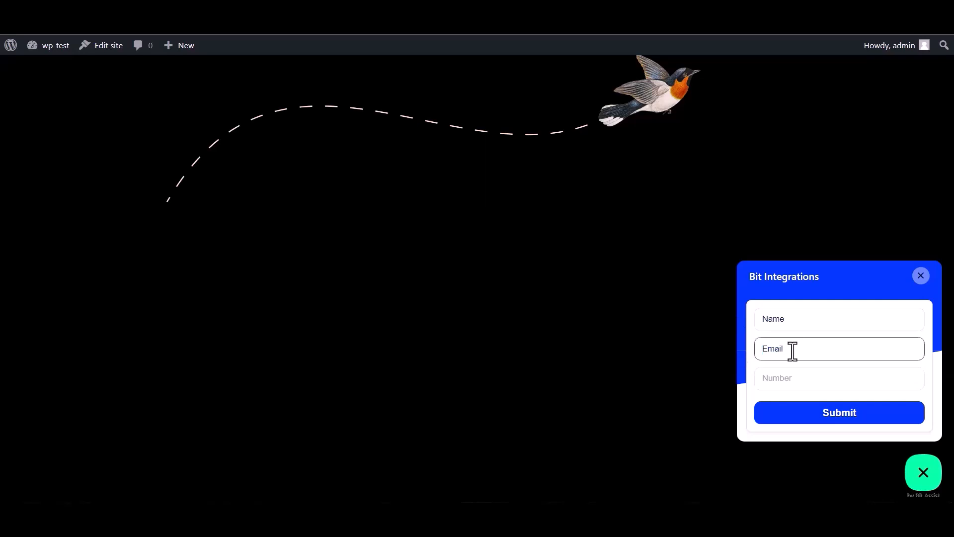
pyautogui.doubleClick(797, 347)
pyautogui.click(798, 347)
# Enter 000000 in the form's Number field and submit the form
pyautogui.click(776, 377)
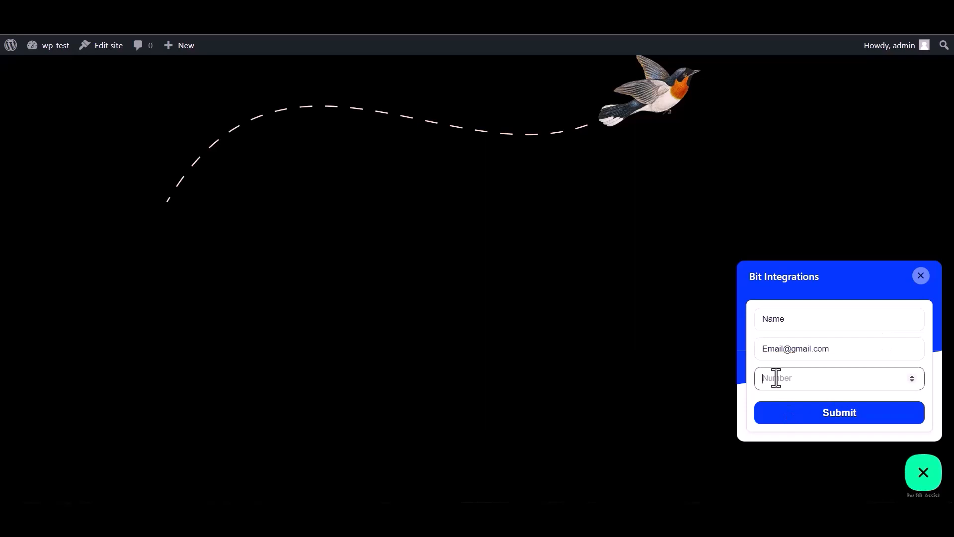
pyautogui.write('000000')
pyautogui.click(834, 420)
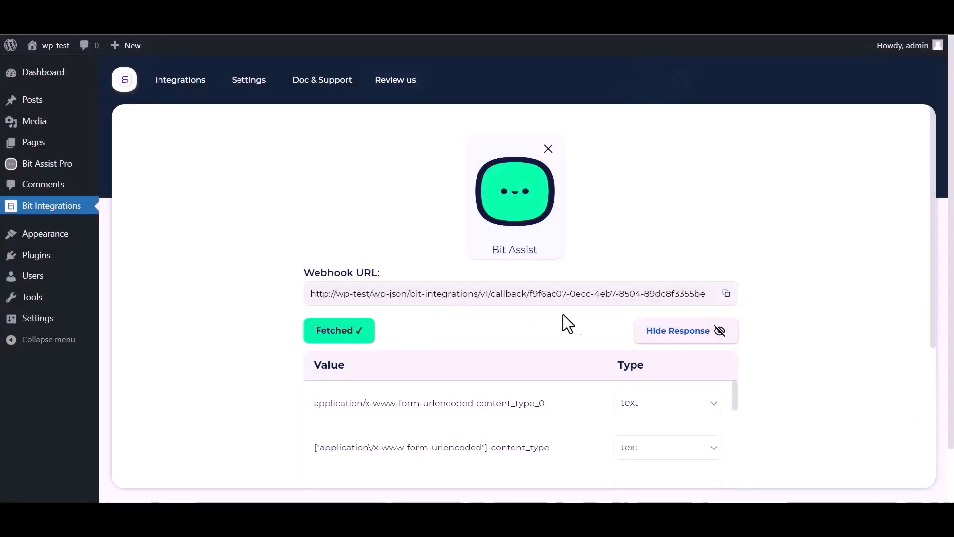
# Review the fetched Bit Assist response values and set Agiled CRM as the integration's action
pyautogui.scroll(-1, 563, 318)
pyautogui.scroll(-3, 425, 383)
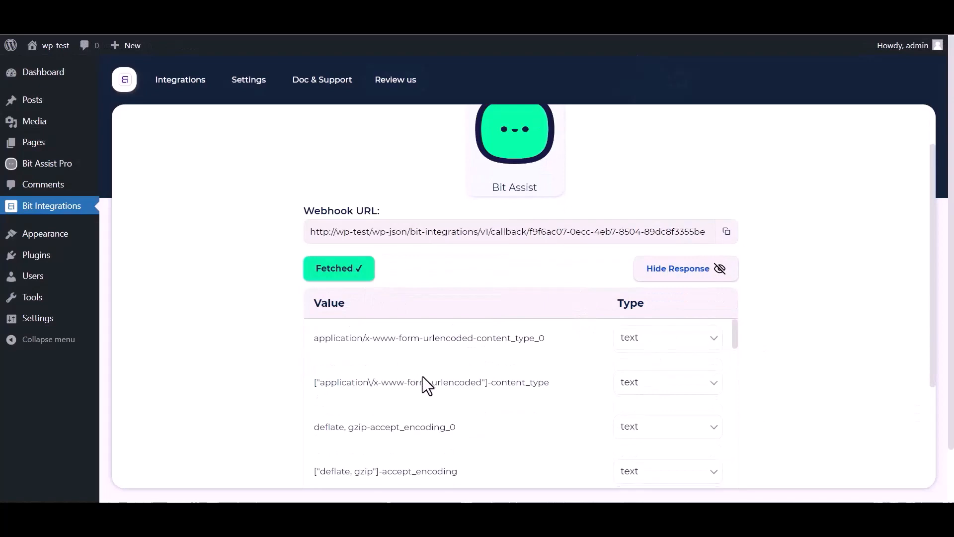
pyautogui.scroll(-3, 305, 393)
pyautogui.scroll(-4, 274, 394)
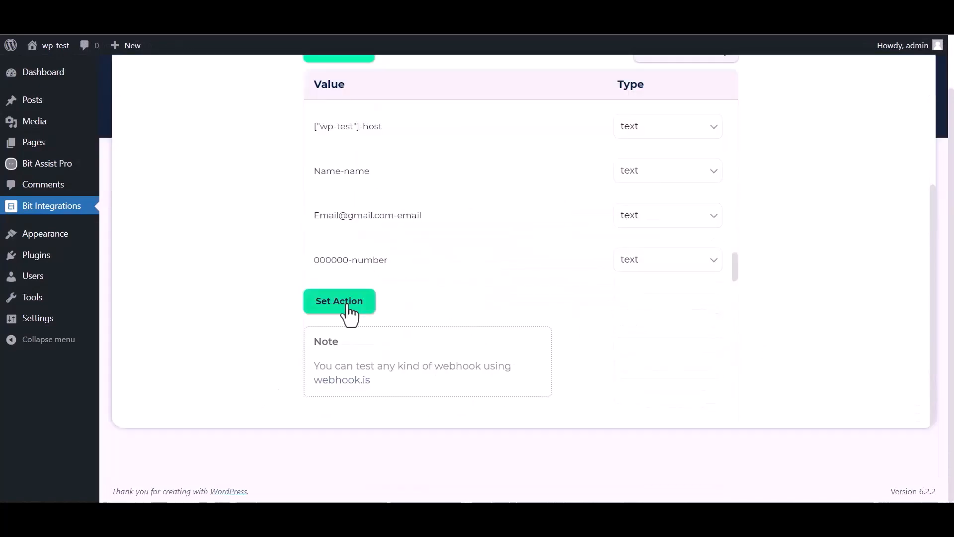
pyautogui.click(339, 301)
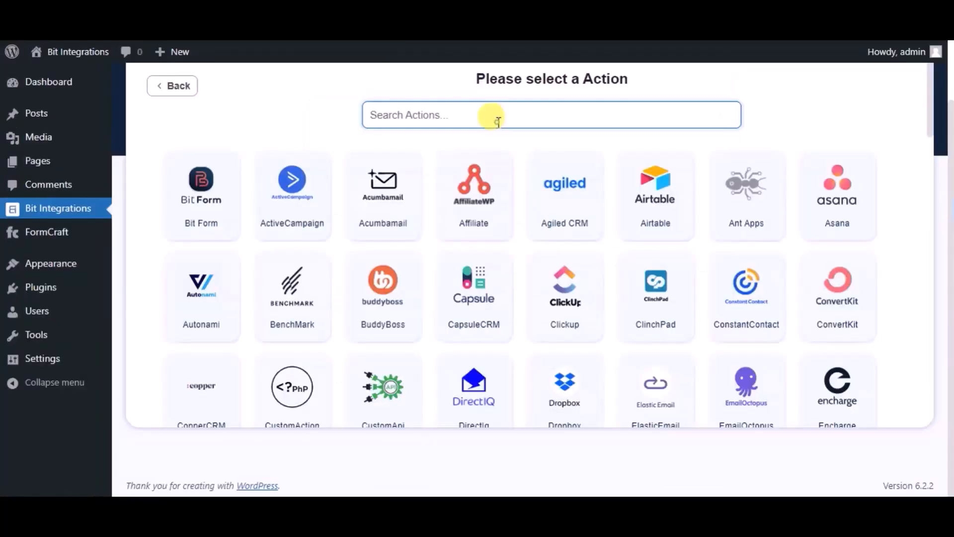
pyautogui.write('ag')
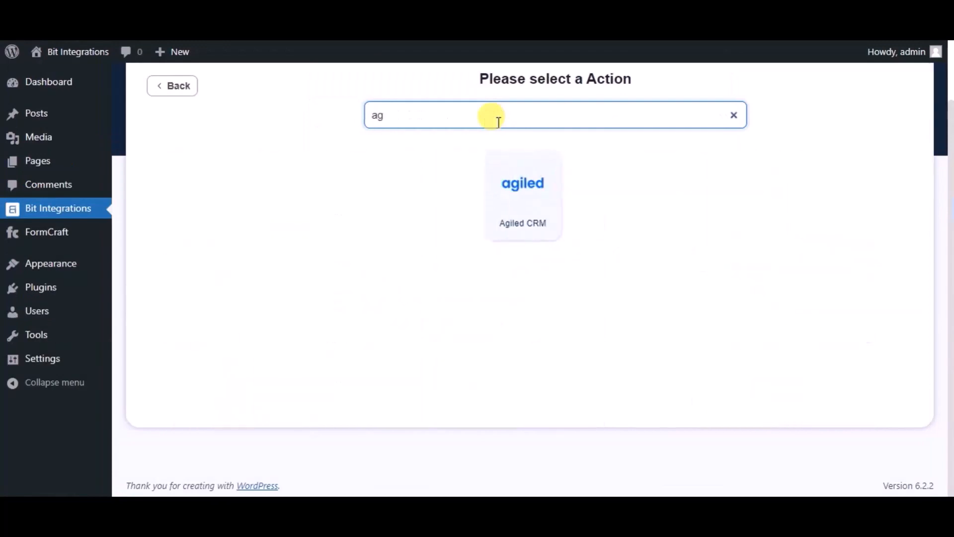
pyautogui.write('i')
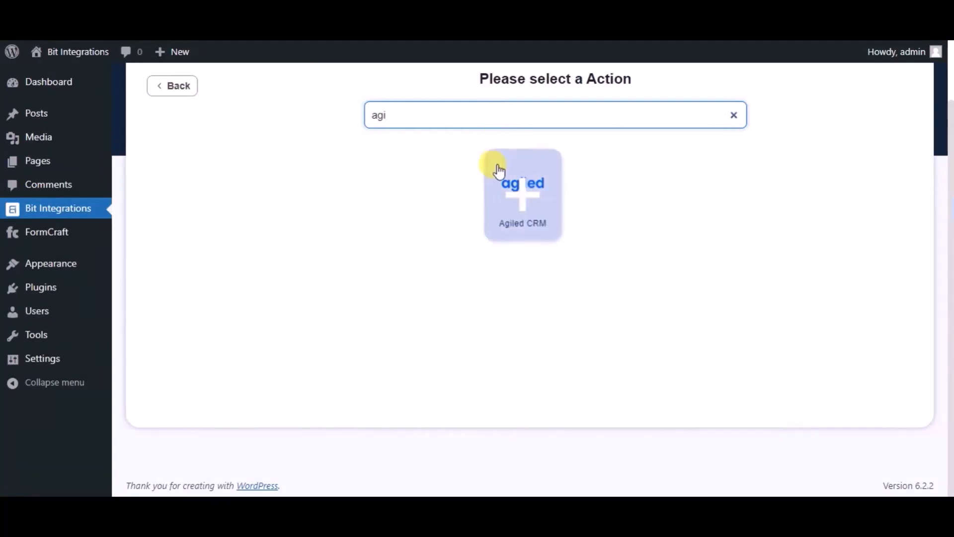
pyautogui.click(496, 169)
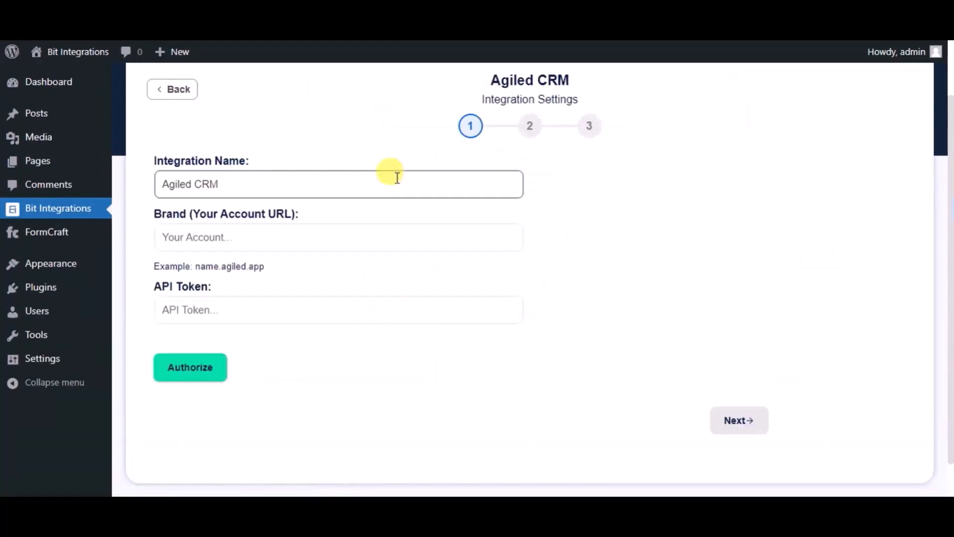
# Name the integration "Bit Integrations" and set its brand account URL to bitintegrations.agiled.app
pyautogui.tripleClick(364, 185)
pyautogui.write('B')
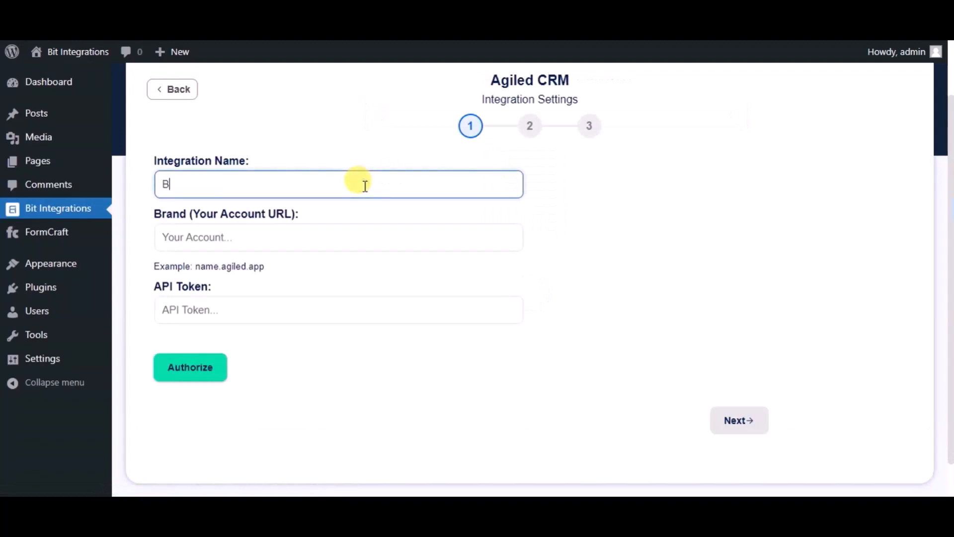
pyautogui.write('it Integrations')
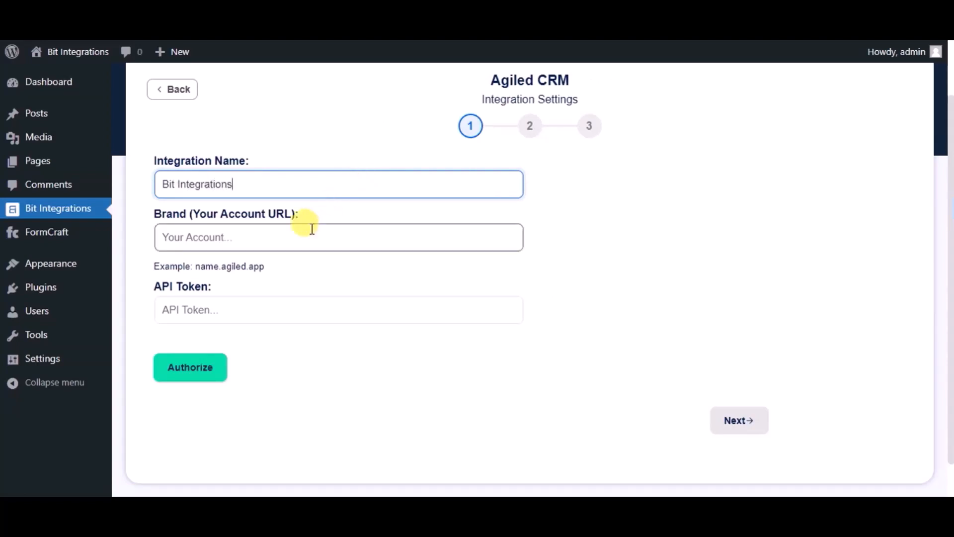
pyautogui.click(301, 241)
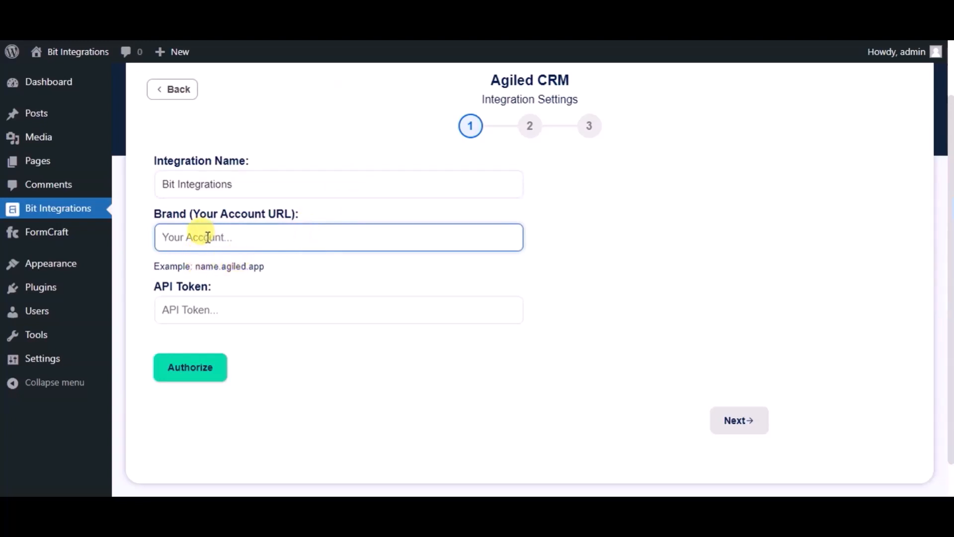
pyautogui.hotkey('ctrl', 'v')
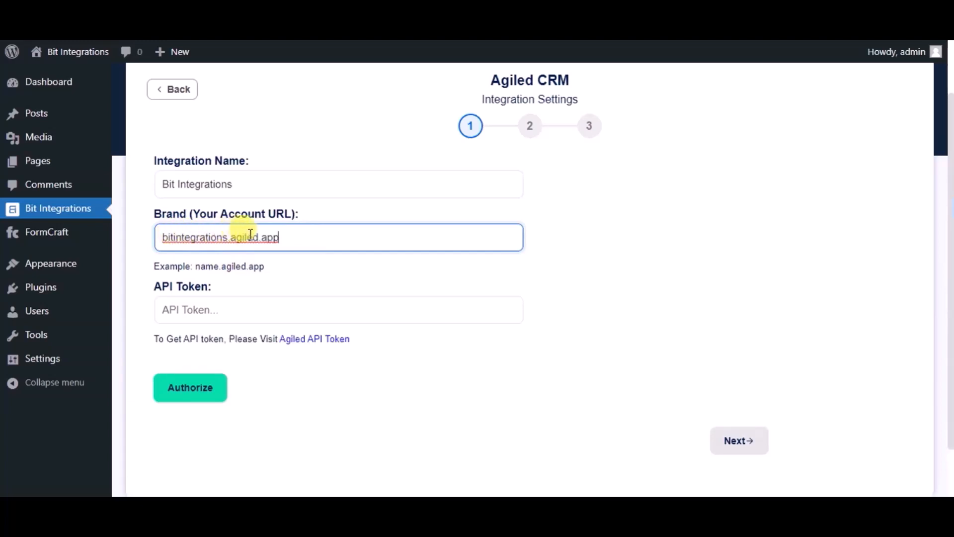
# Copy the API key from Agiled's API settings, paste it as the integration's API token, and authorize the connection
pyautogui.click(224, 308)
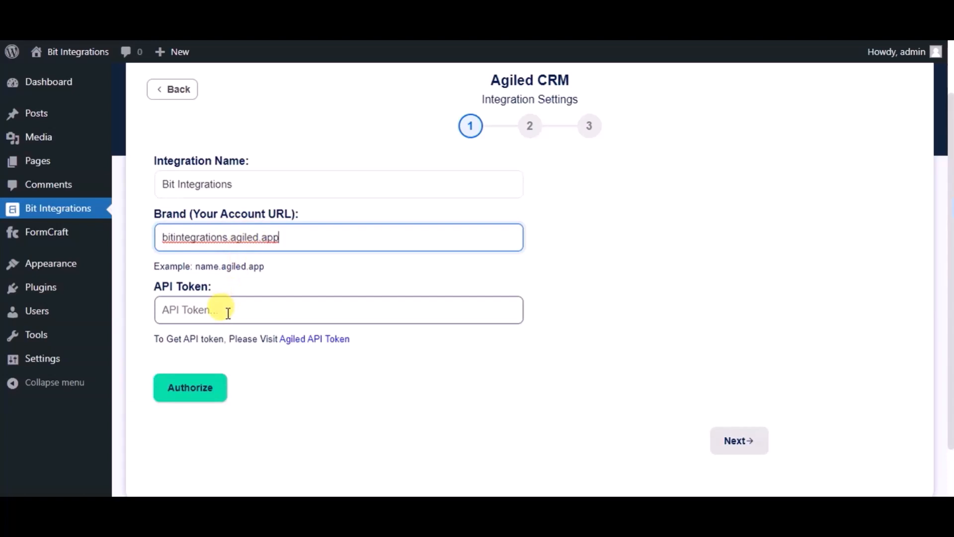
pyautogui.click(301, 348)
pyautogui.doubleClick(539, 219)
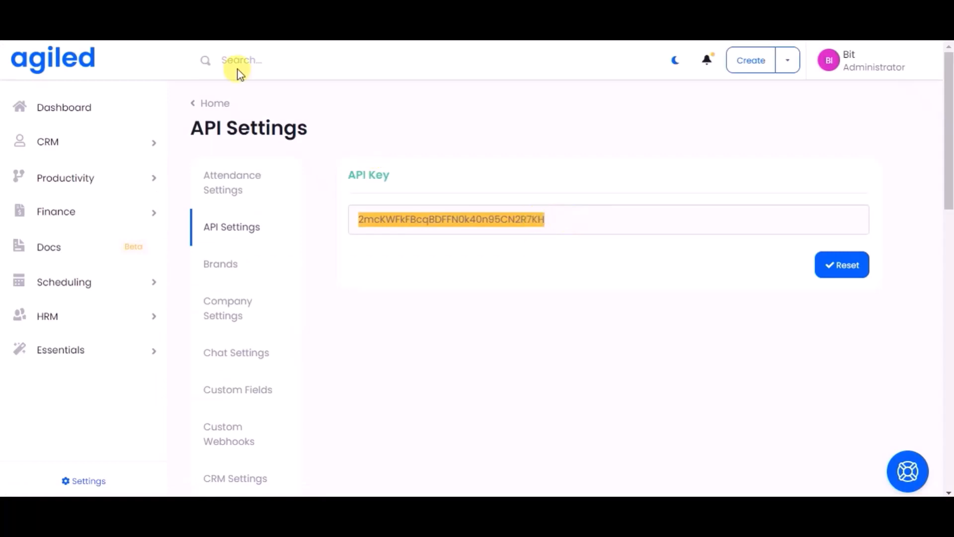
pyautogui.click(228, 315)
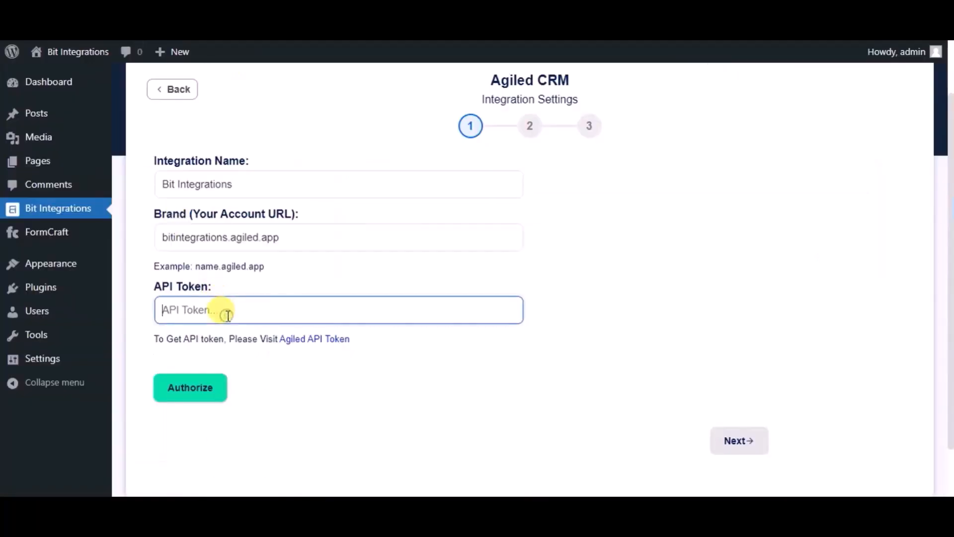
pyautogui.hotkey('ctrl', 'v')
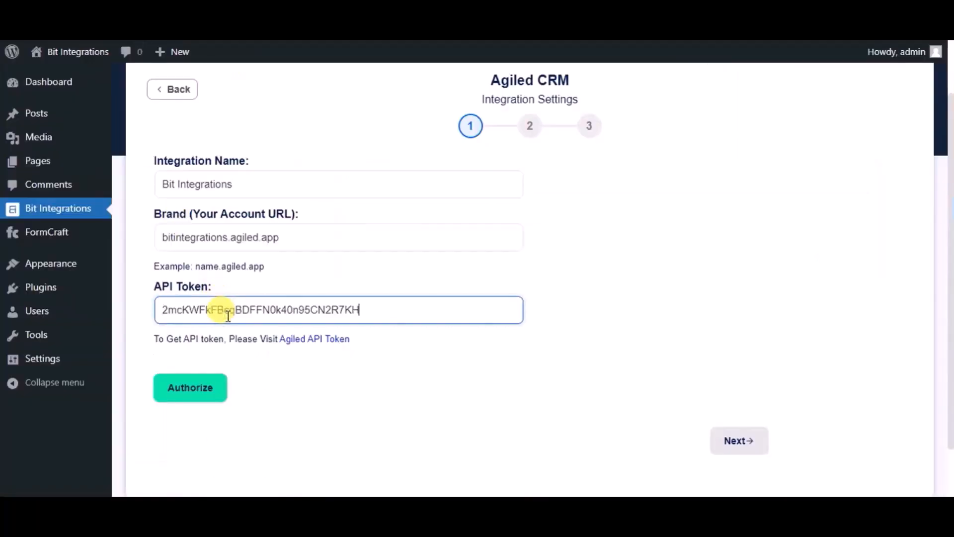
pyautogui.click(202, 388)
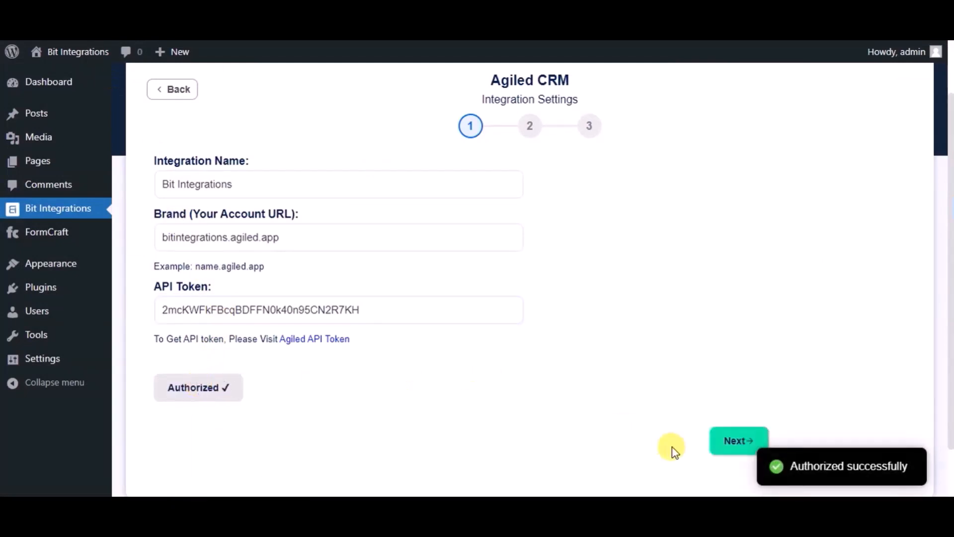
# Proceed to the second integration stage and set the action to Create Contact with the Lead role
pyautogui.click(720, 450)
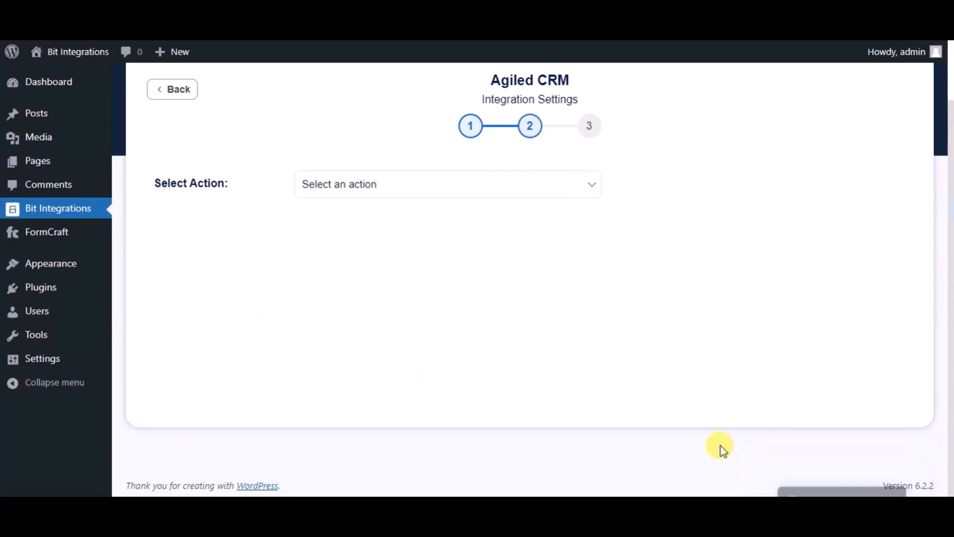
pyautogui.click(456, 187)
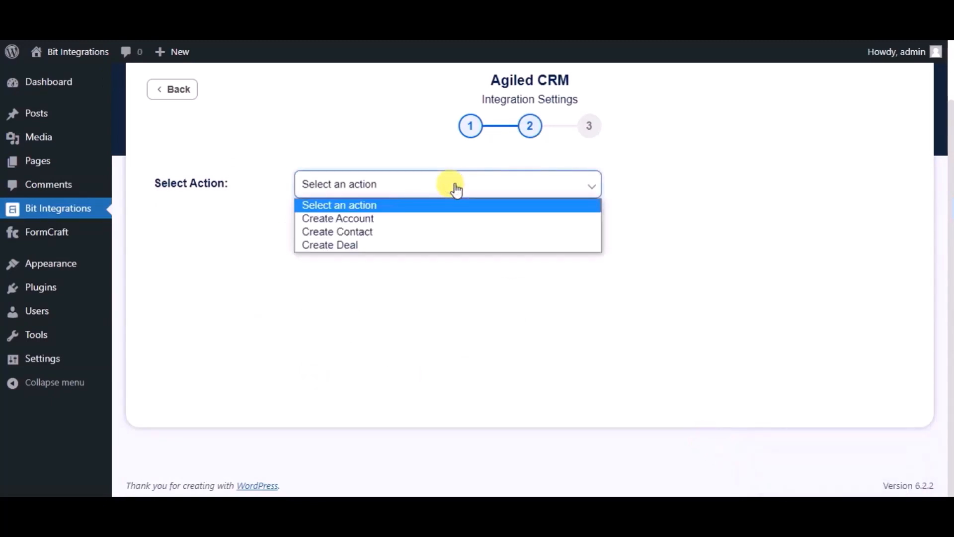
pyautogui.click(374, 230)
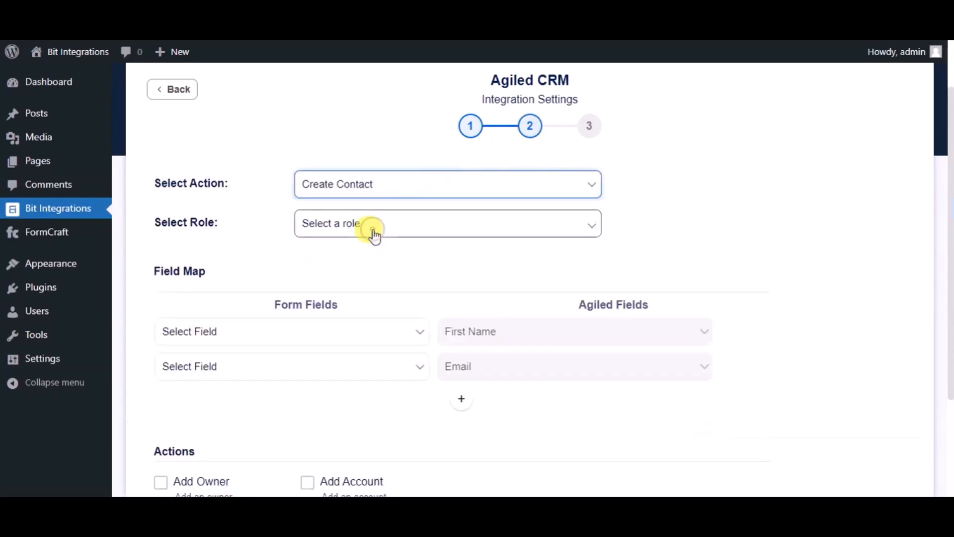
pyautogui.click(328, 229)
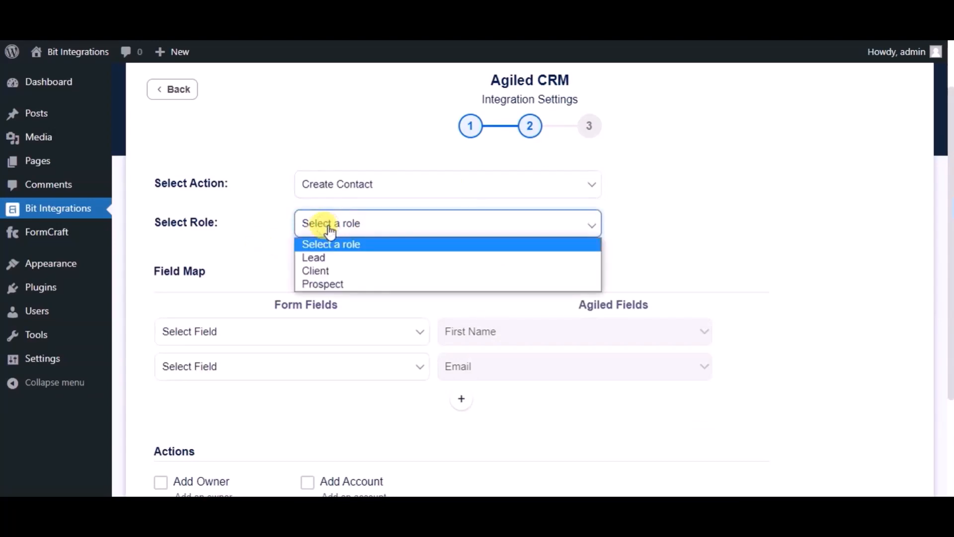
pyautogui.click(325, 258)
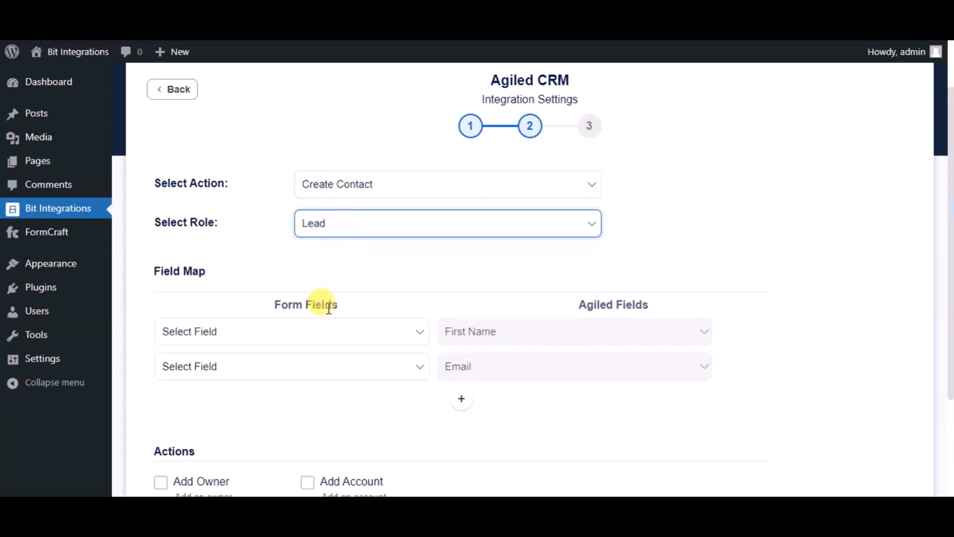
# Map the form's Name field to Agiled's First Name and the form's Email field to Agiled's Email
pyautogui.click(333, 334)
pyautogui.click(220, 380)
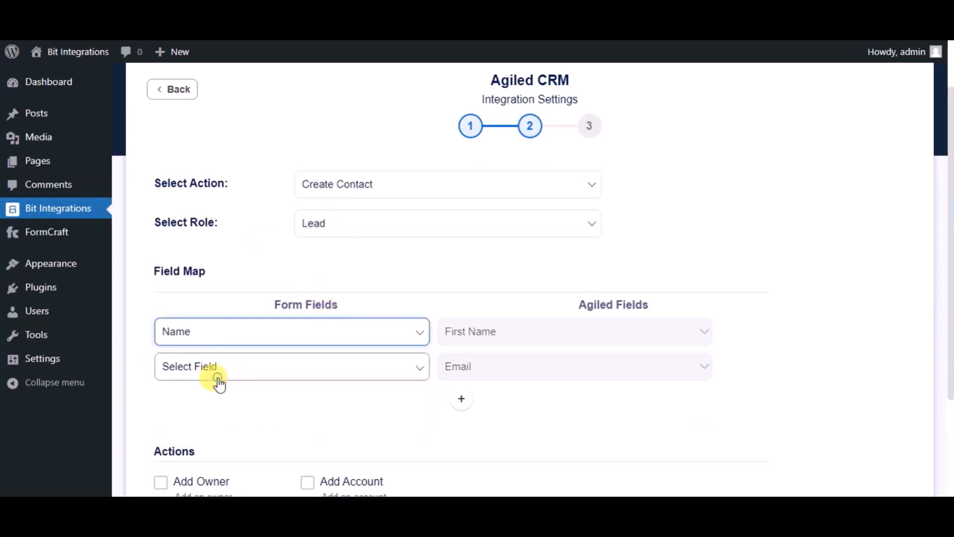
pyautogui.click(268, 365)
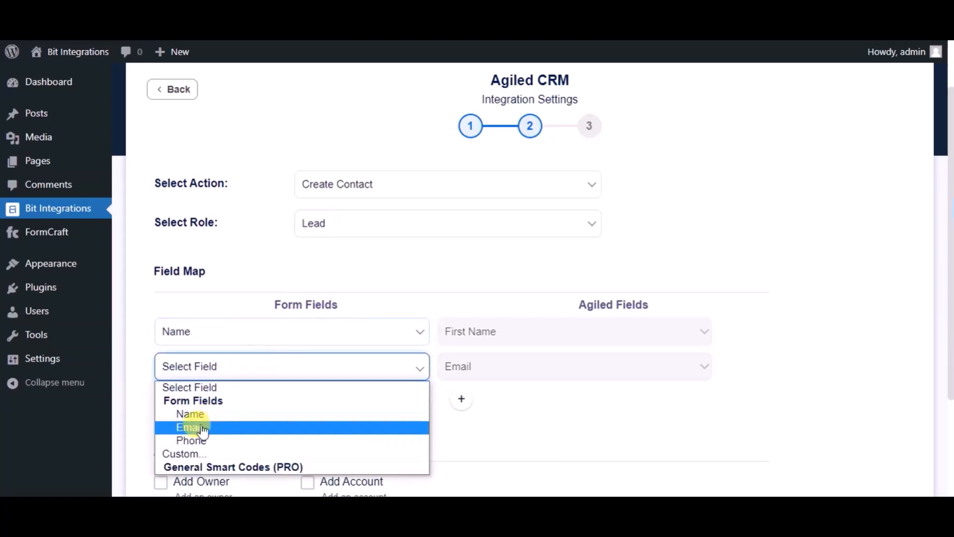
pyautogui.click(203, 428)
# Add a mapping from the form's Phone field to Agiled's Phone and proceed to the final integration stage
pyautogui.click(460, 399)
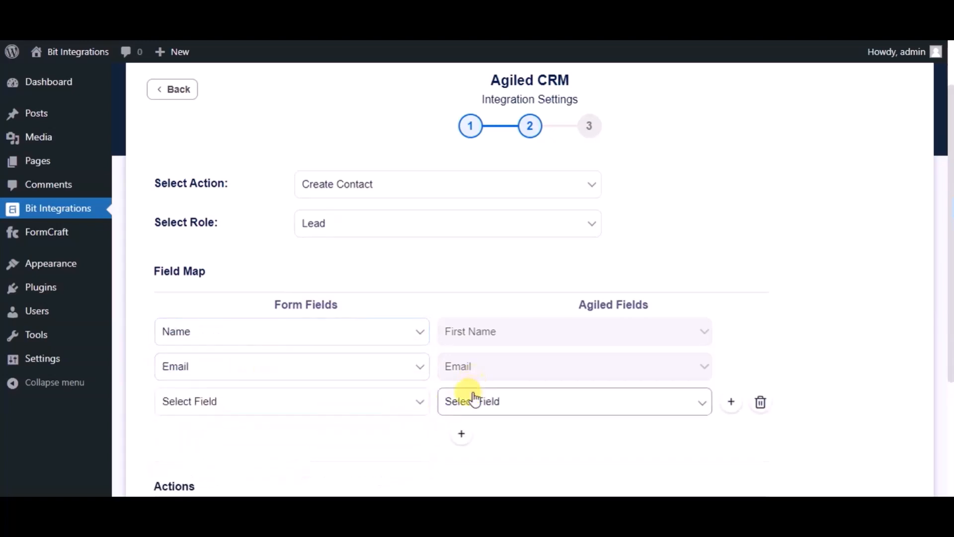
pyautogui.click(472, 397)
pyautogui.click(476, 262)
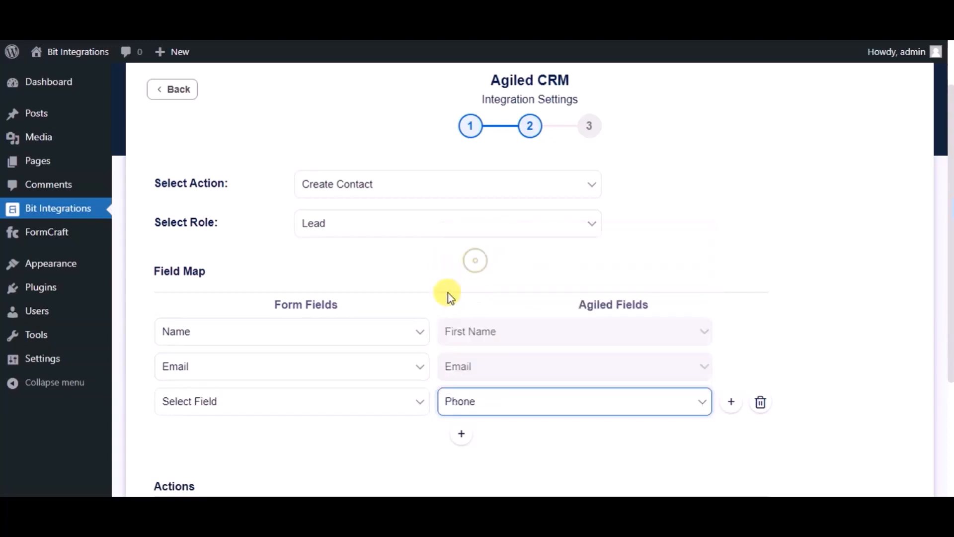
pyautogui.click(379, 412)
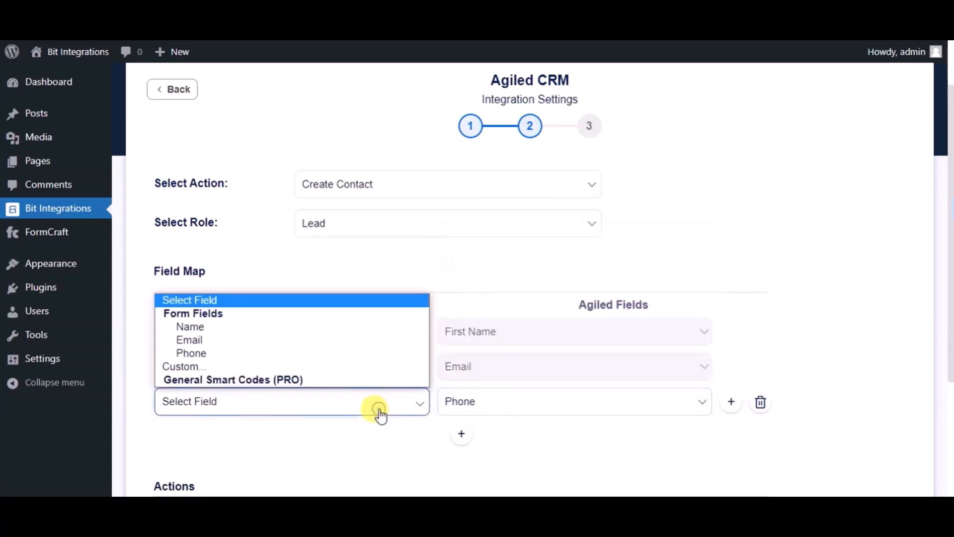
pyautogui.click(222, 353)
pyautogui.scroll(-3, 296, 373)
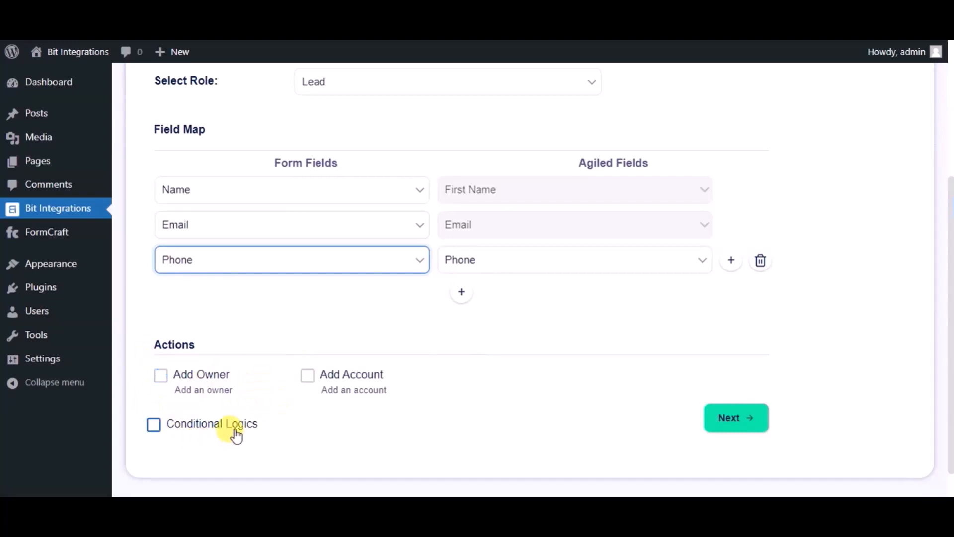
pyautogui.click(737, 422)
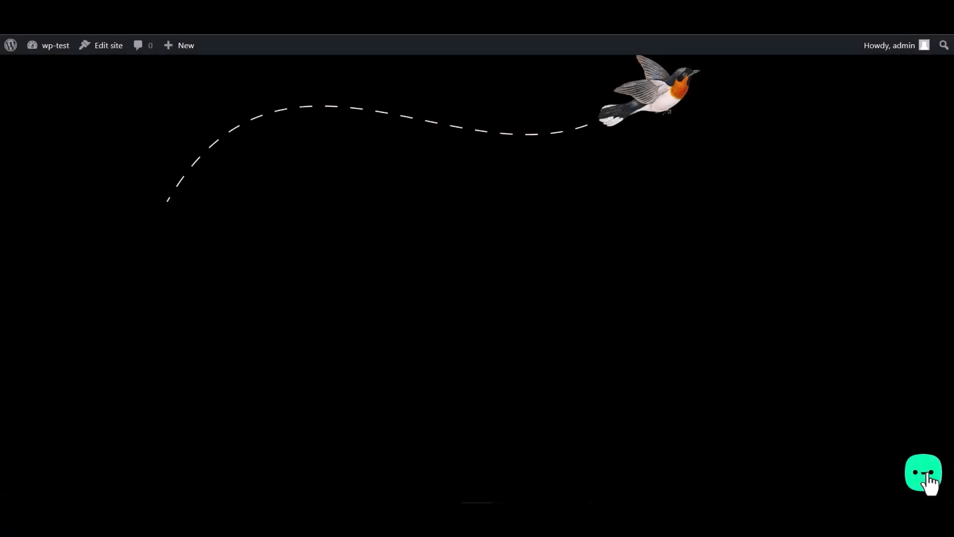
# Open the Bit Integrations form in the test site's widget and enter "Bit Integrations" as the name
pyautogui.click(927, 477)
pyautogui.click(869, 432)
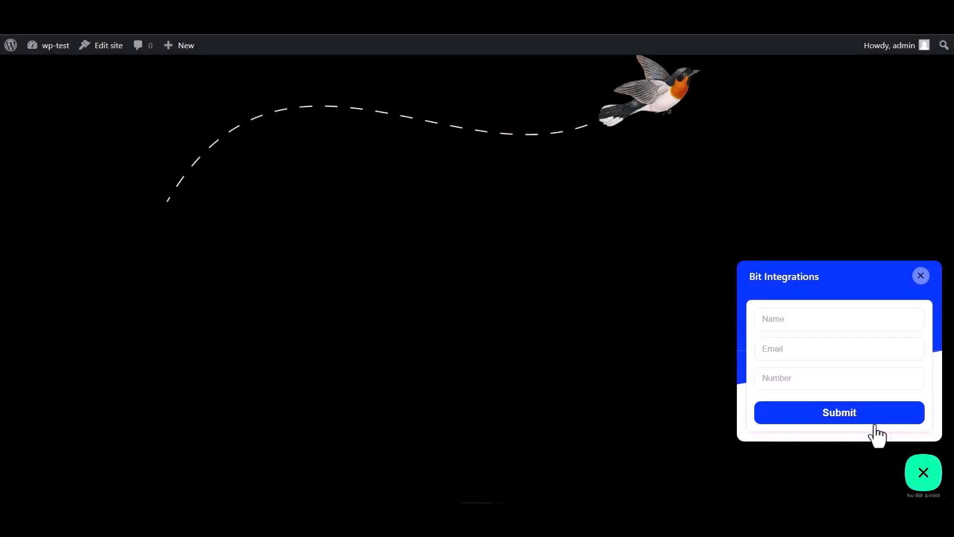
pyautogui.click(794, 324)
pyautogui.write('Bit Integ')
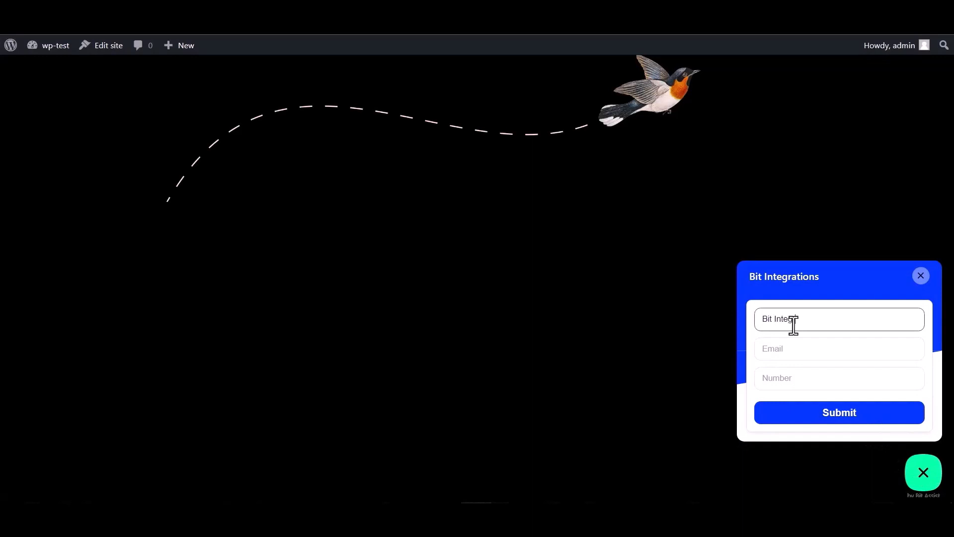
pyautogui.write('rations')
# Fill in the form's email address and phone number, and submit the form
pyautogui.click(801, 346)
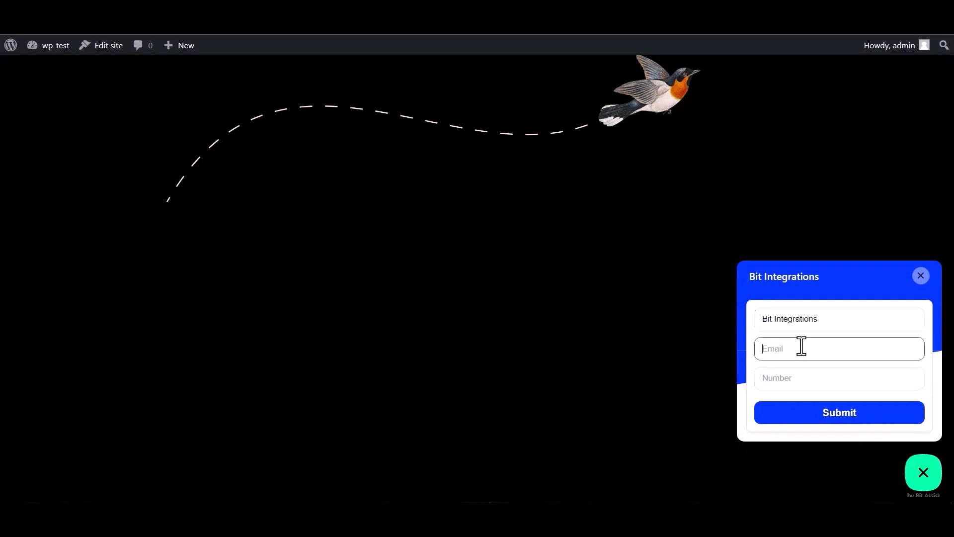
pyautogui.click(788, 372)
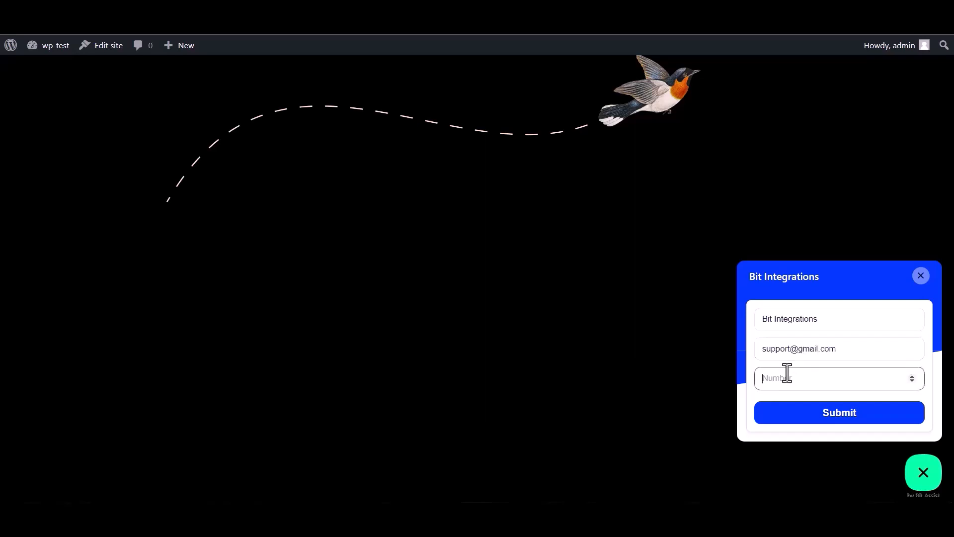
pyautogui.write('444555666')
pyautogui.click(841, 416)
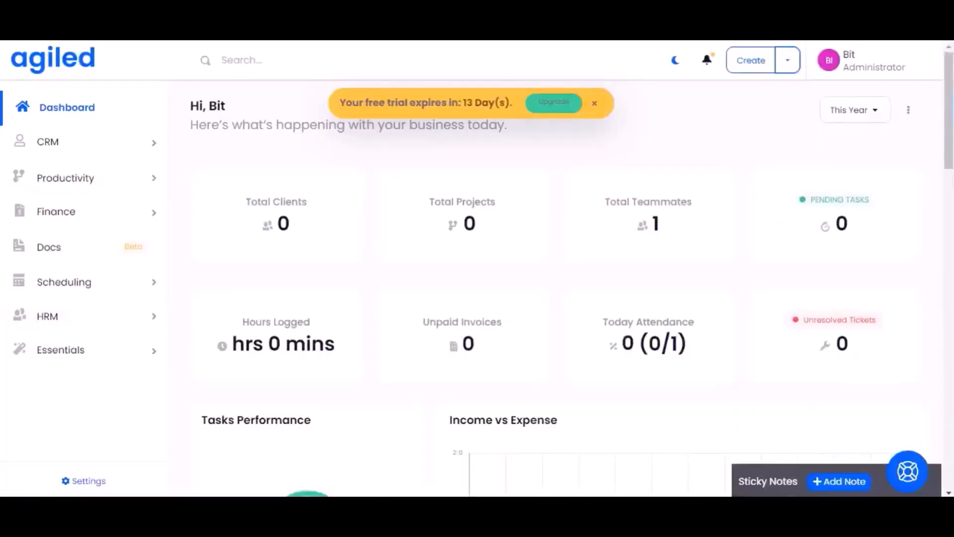
# Switch to Agiled and open the Bit Integrations contact from the CRM contacts list
pyautogui.click(133, 145)
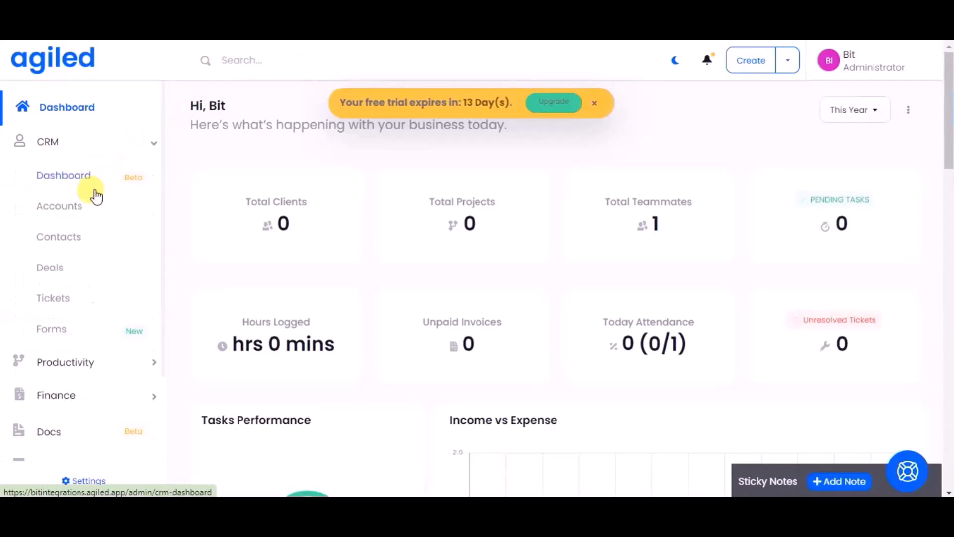
pyautogui.click(78, 241)
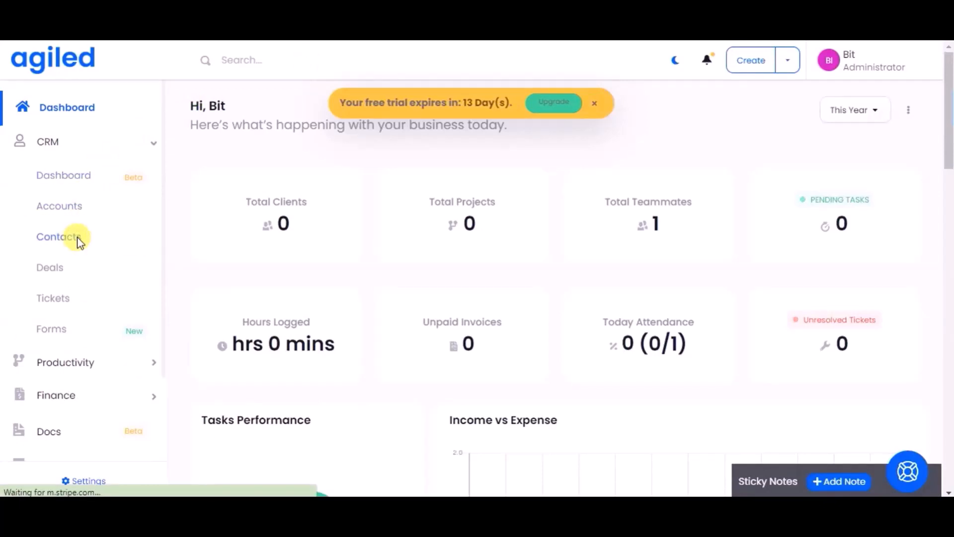
pyautogui.click(79, 240)
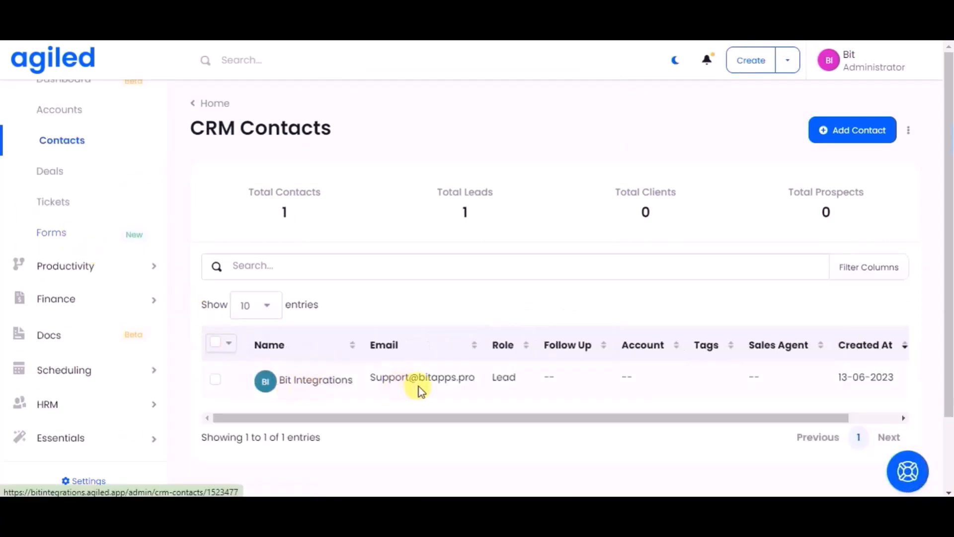
pyautogui.click(336, 381)
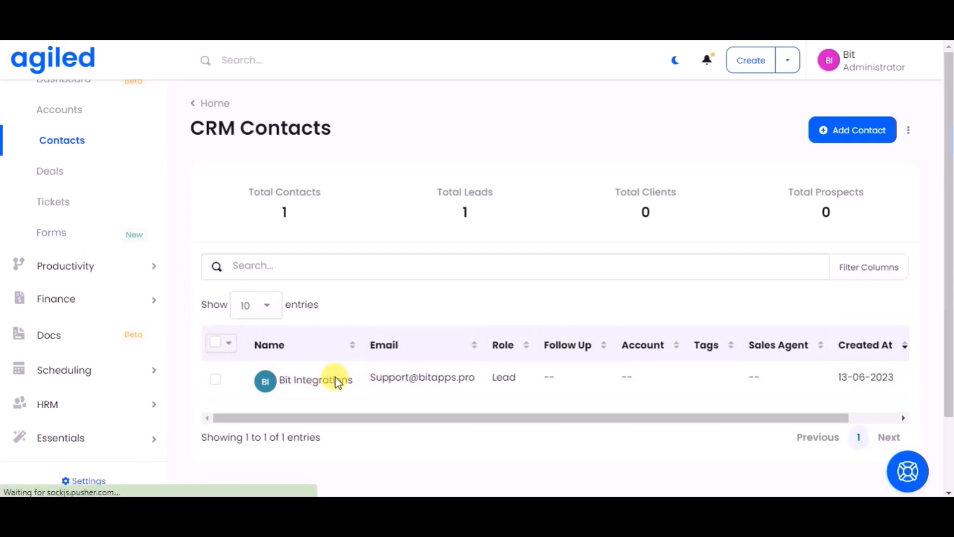